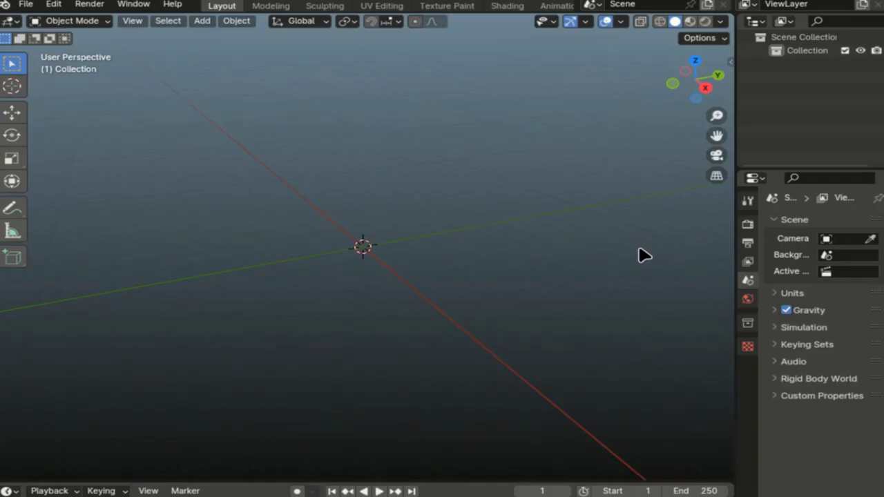
- Add a cylinder mesh and set its vertex count to 24
click(205, 20)
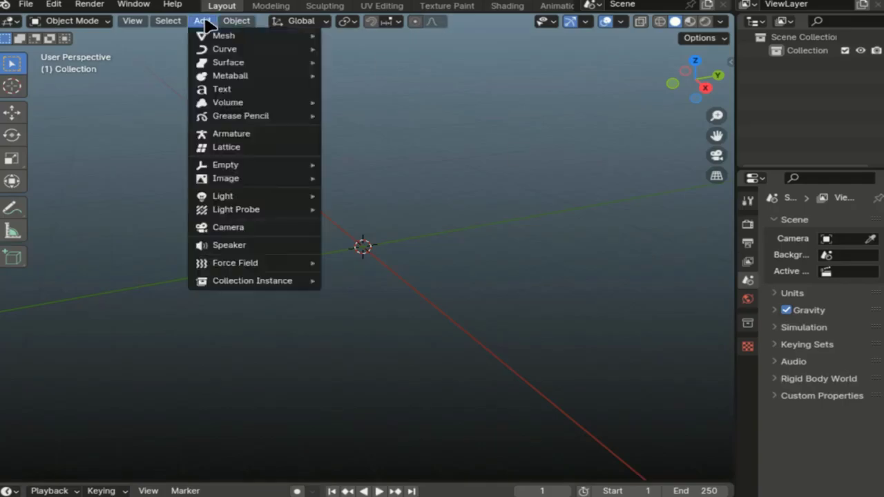
mouse_move(223, 34)
click(353, 102)
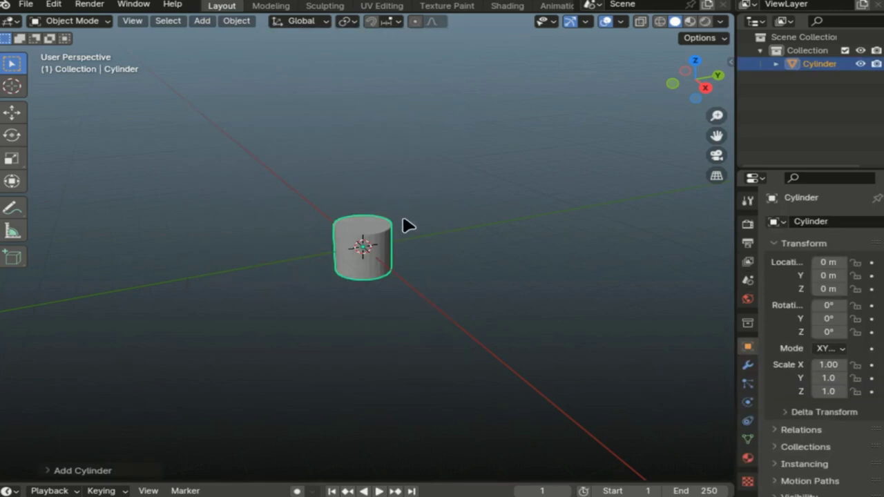
click(97, 470)
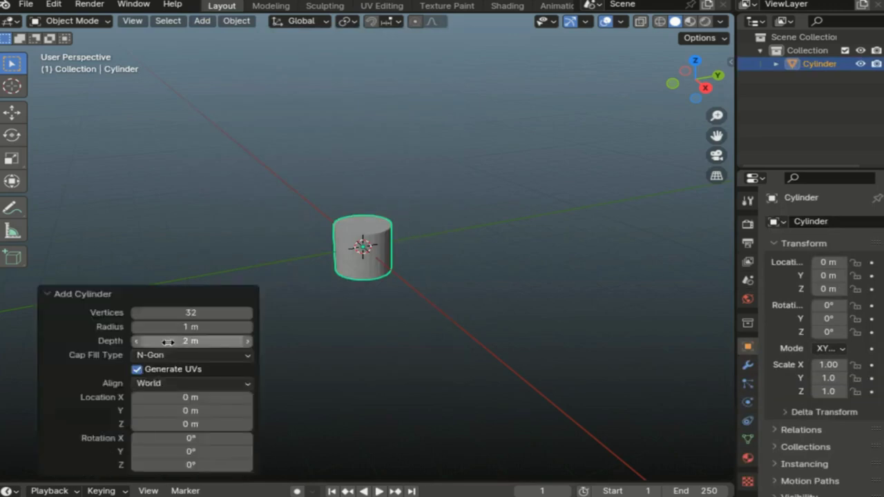
click(212, 312)
text(24)
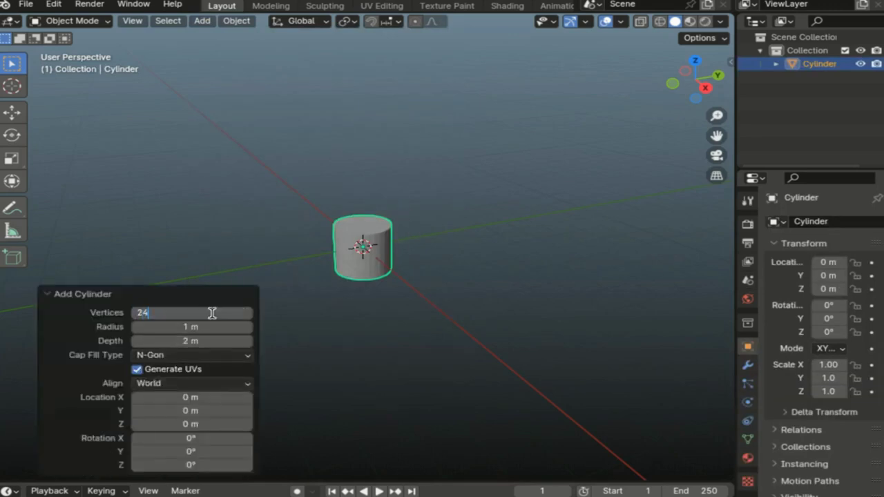
key(Return)
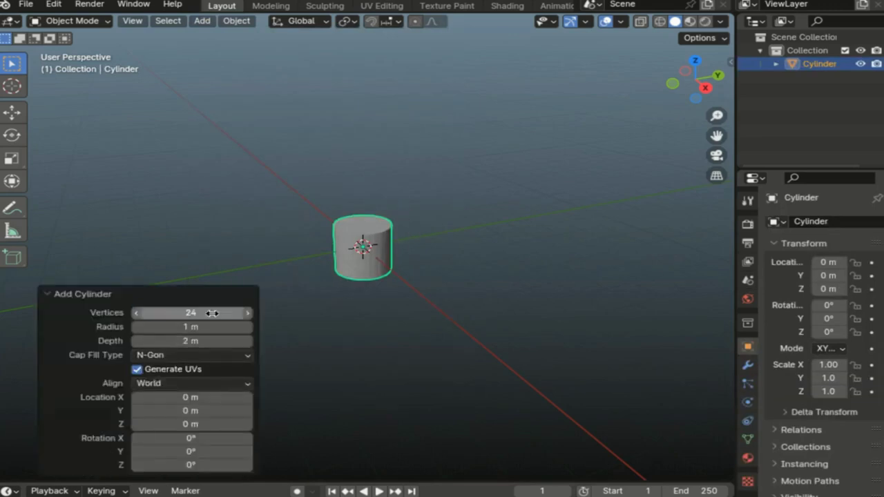
- Set the cylinder's Cap Fill Type to Nothing and deselect it
click(177, 357)
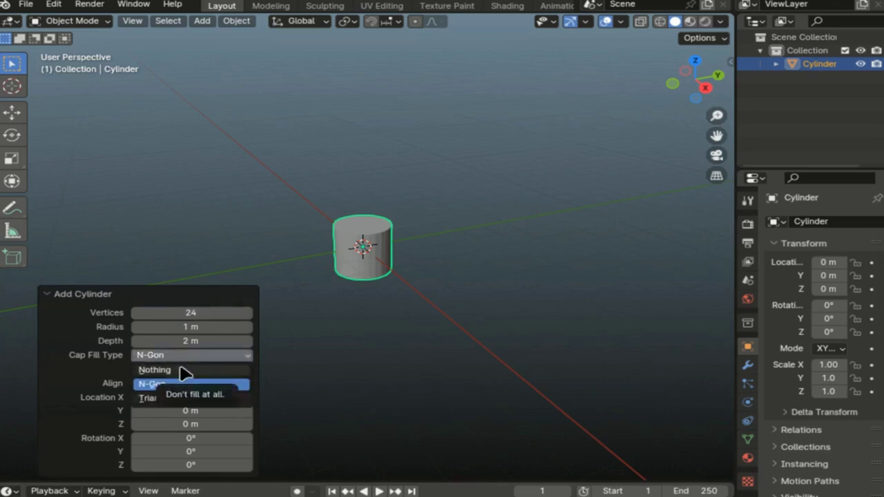
click(183, 368)
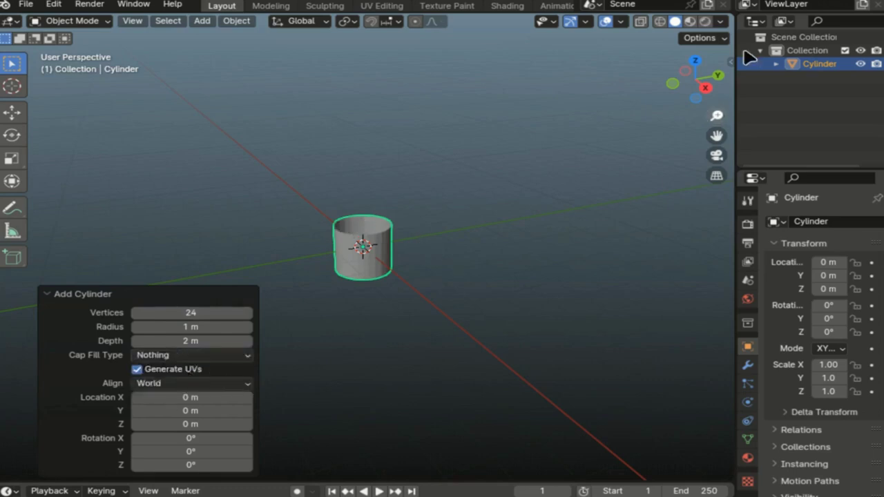
drag(693, 52, 696, 155)
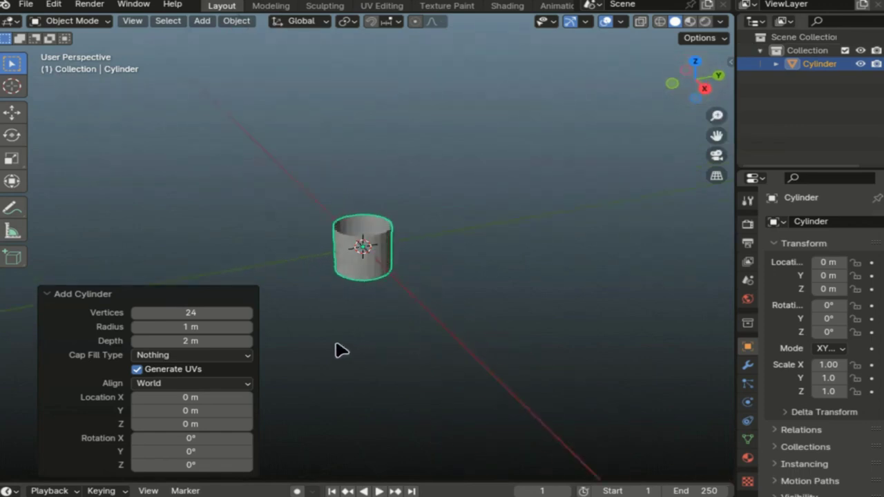
click(461, 313)
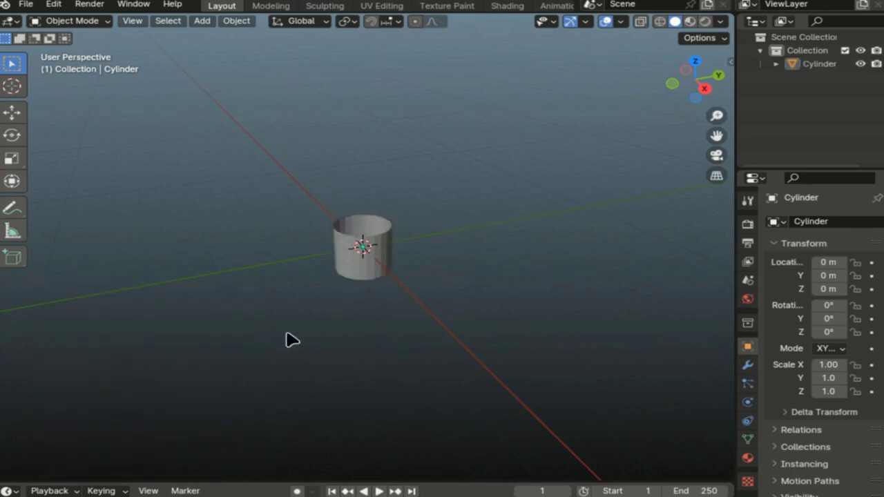
- Enter Edit Mode and frame the cylinder from the right side in wireframe shading
key(F9)
key(Tab)
key(KP_3)
key(KP_Decimal)
drag(735, 93, 867, 94)
click(800, 21)
- Scale the bottom ring of vertices down to 0.683 to taper the cylinder
mouse_move(642, 332)
mouse_down()
mouse_move(177, 339)
mouse_move(193, 418)
mouse_up()
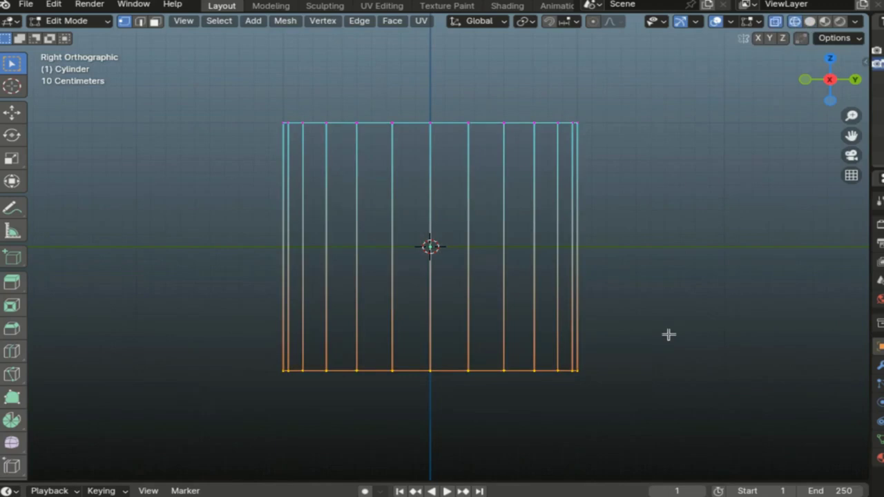
key(s)
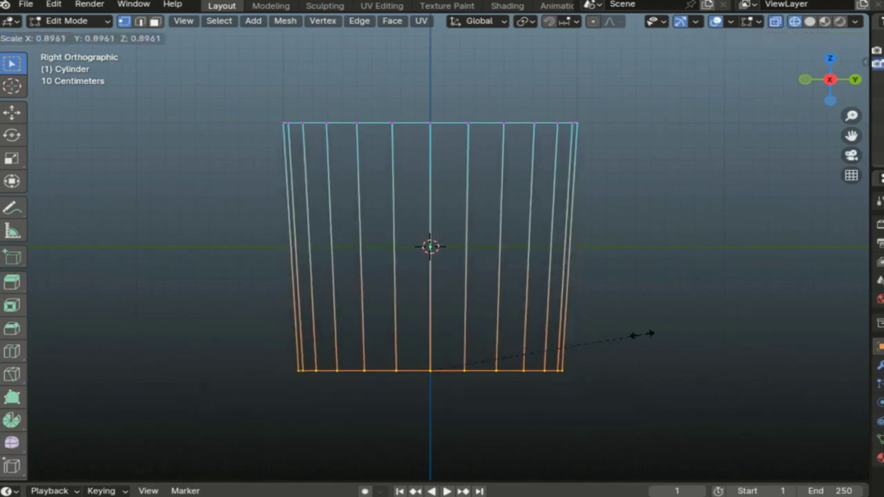
click(590, 334)
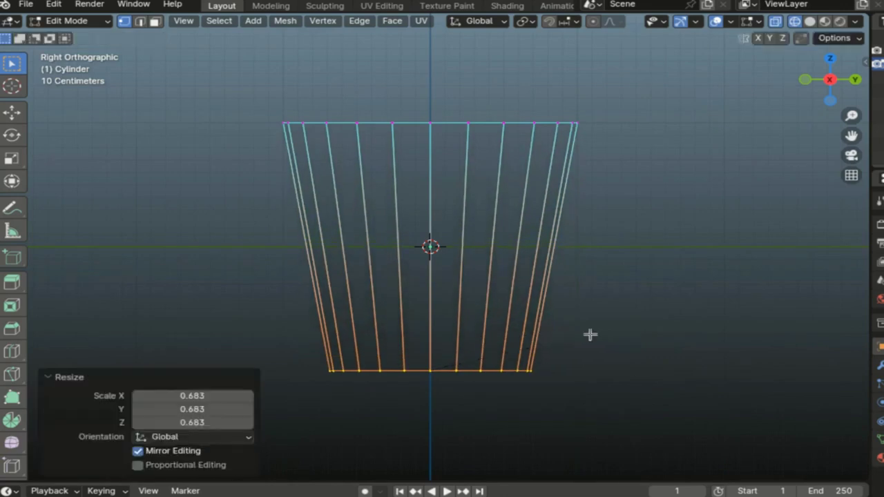
click(829, 60)
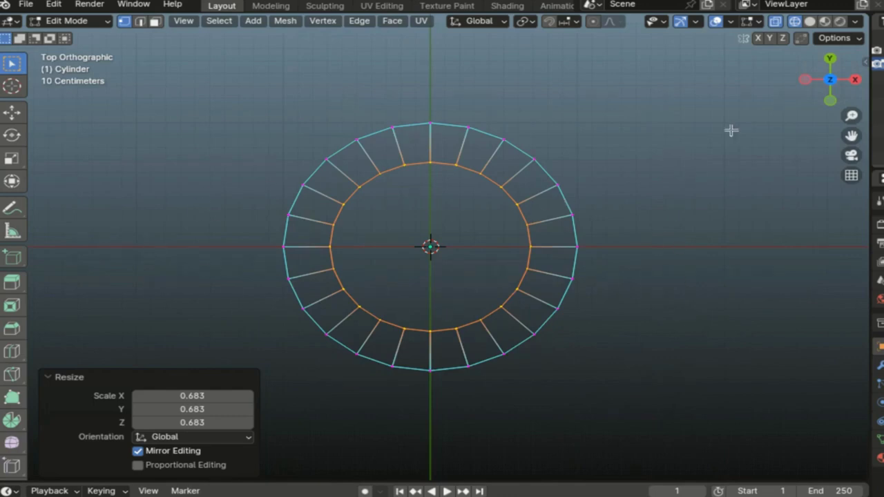
- From the back view, add 11 evenly spaced loop cuts around the cylinder's side
click(831, 60)
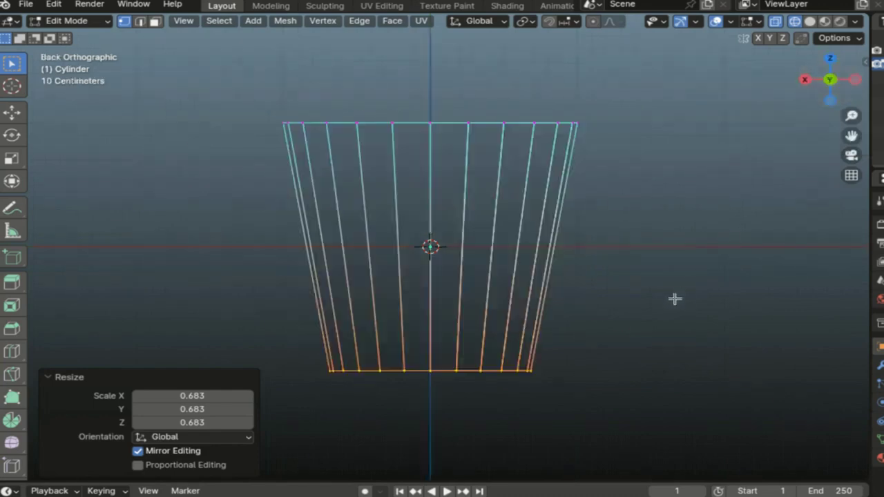
key(ctrl+r)
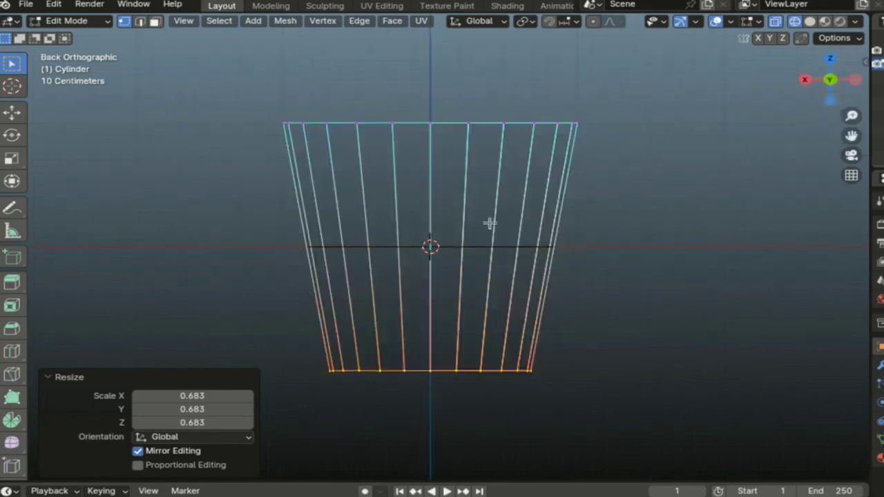
scroll(489, 223, up, 10)
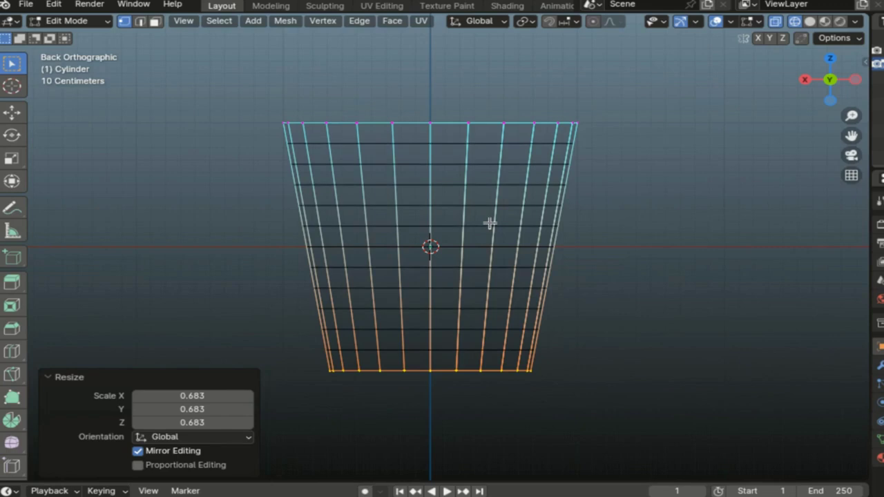
click(488, 223)
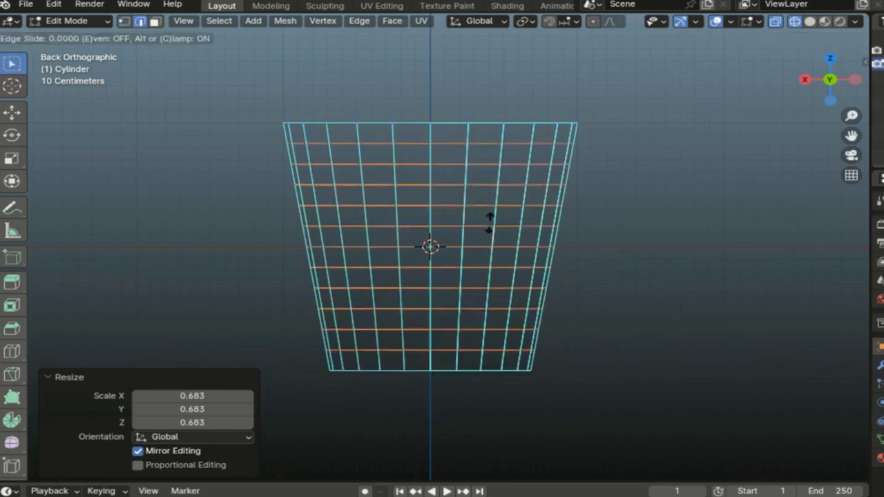
right_click(488, 223)
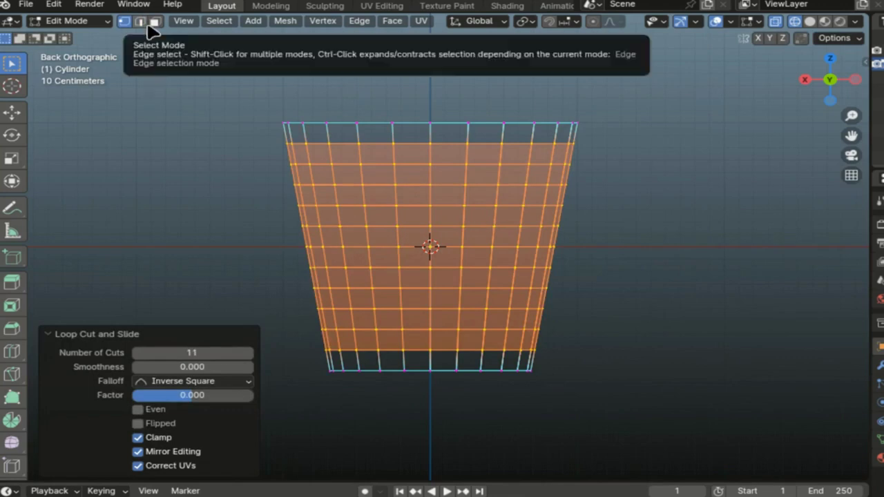
- Poke the selected faces into triangles around centre vertices, then deselect everything
click(154, 22)
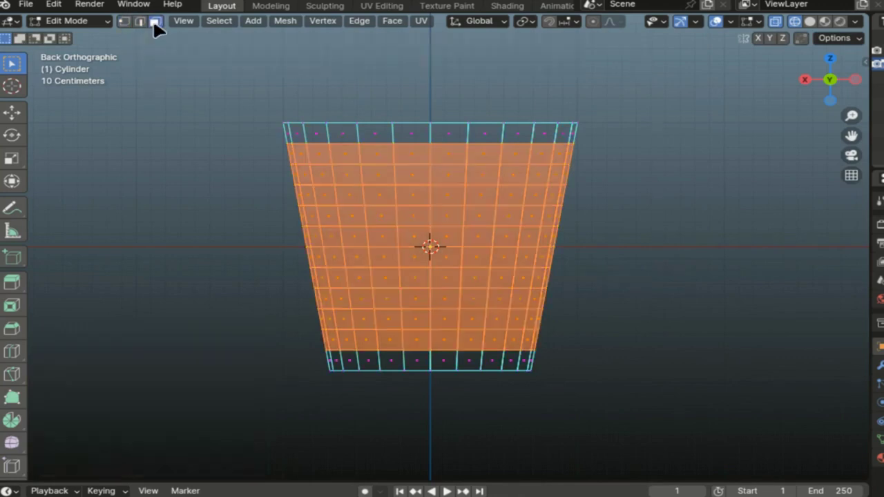
click(407, 25)
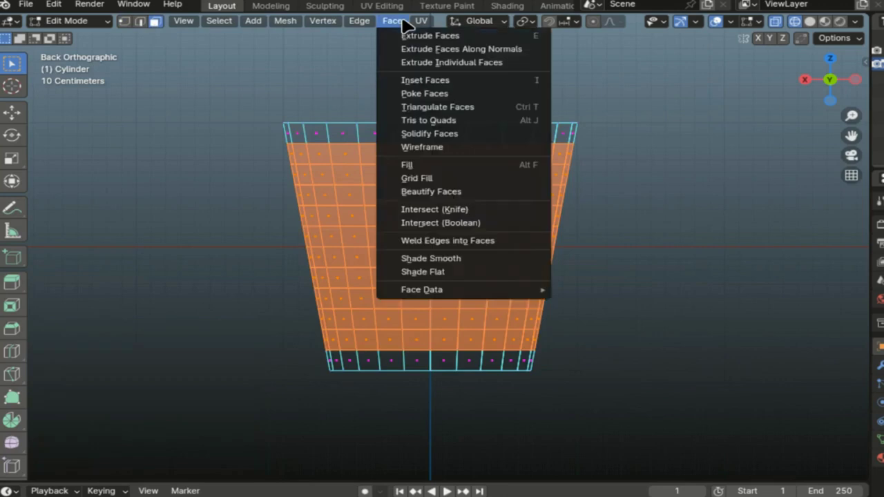
click(421, 94)
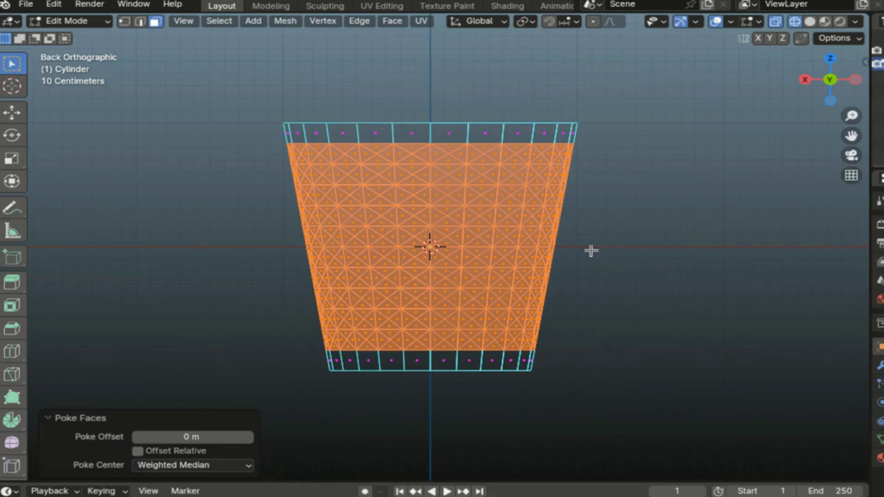
key(1)
key(KP_3)
scroll(443, 350, up, 2)
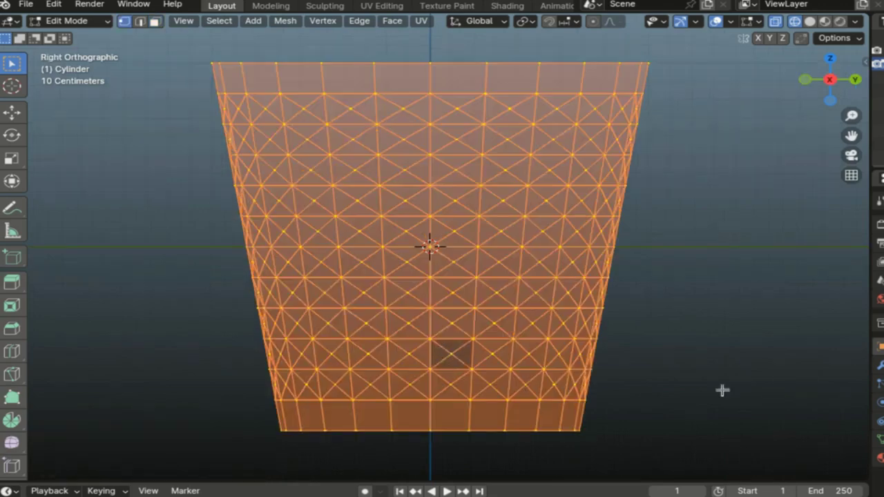
click(716, 370)
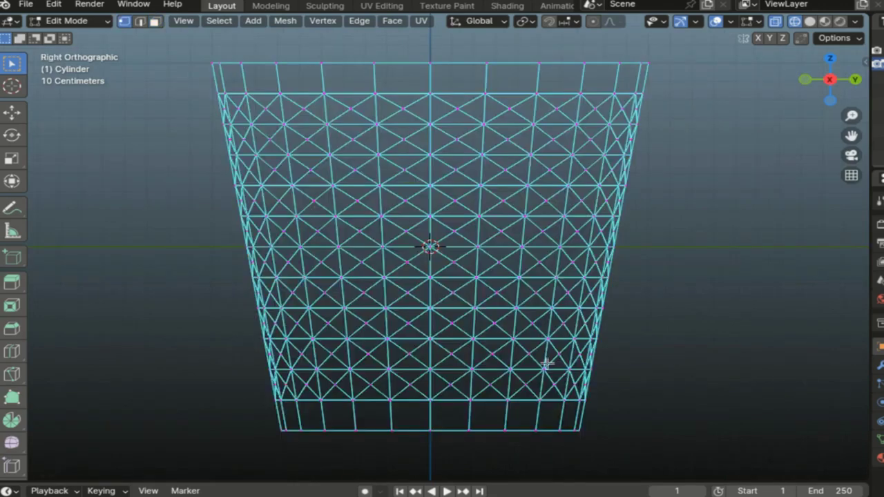
- Select one diagonal edge, select all edges of similar length, and invert the selection
click(450, 354)
click(139, 21)
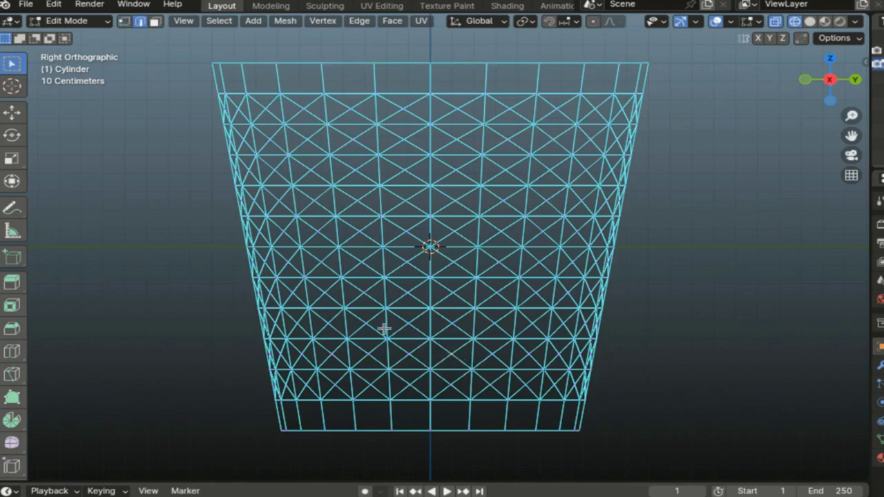
click(419, 359)
key(shift+g)
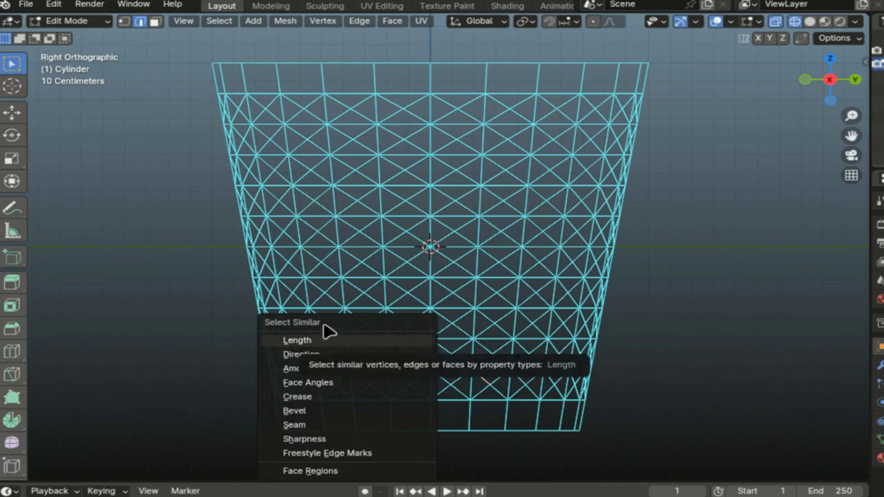
click(354, 343)
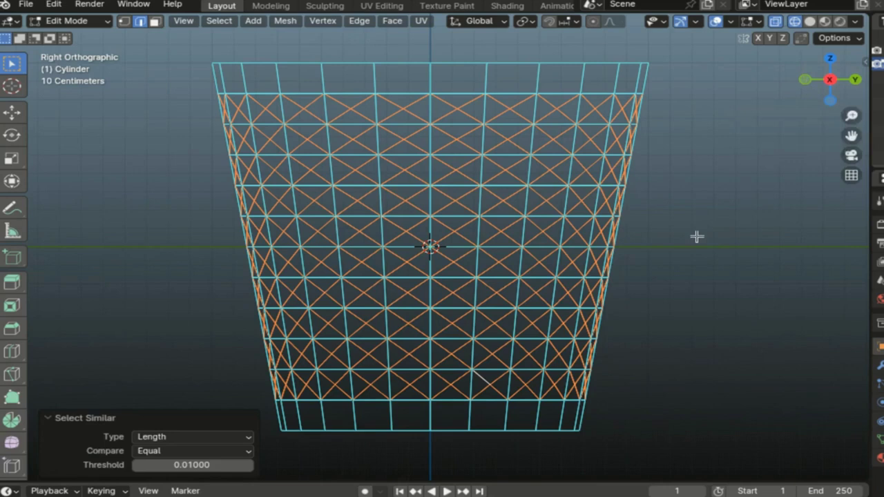
key(ctrl+i)
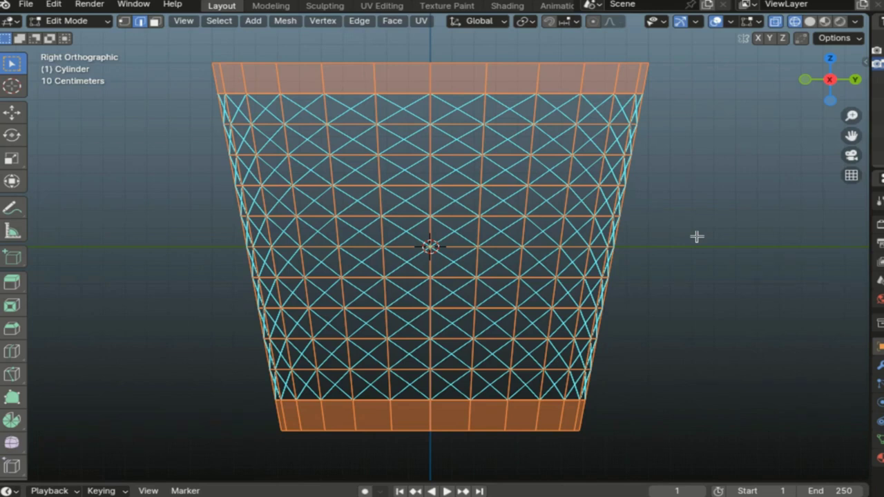
- Dissolve the selected edges and delete the stray bottom-right corner edges
key(ctrl+x)
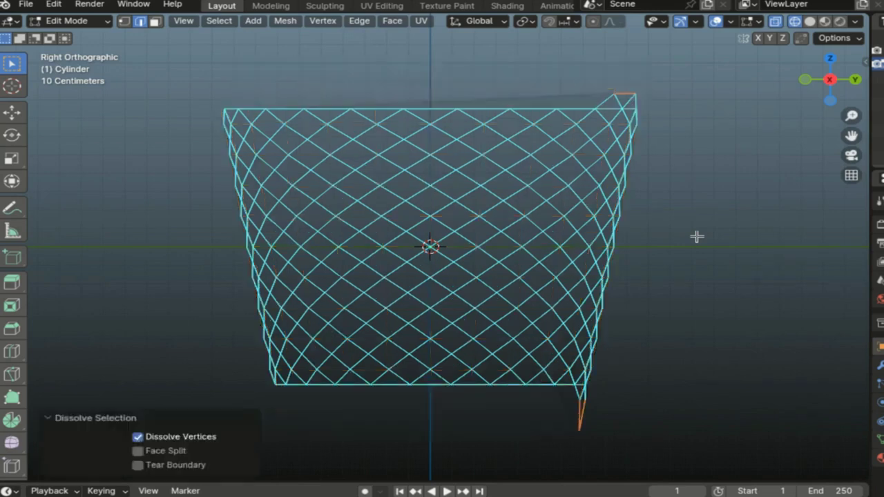
drag(571, 65, 654, 100)
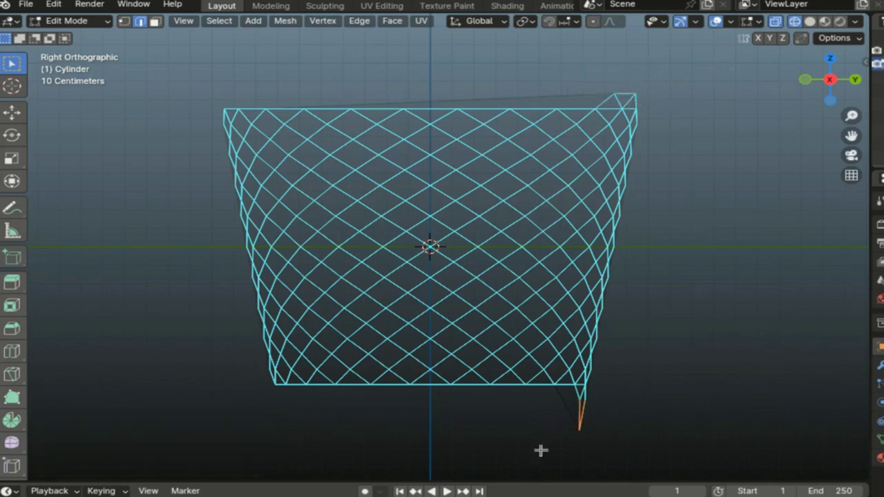
key(x)
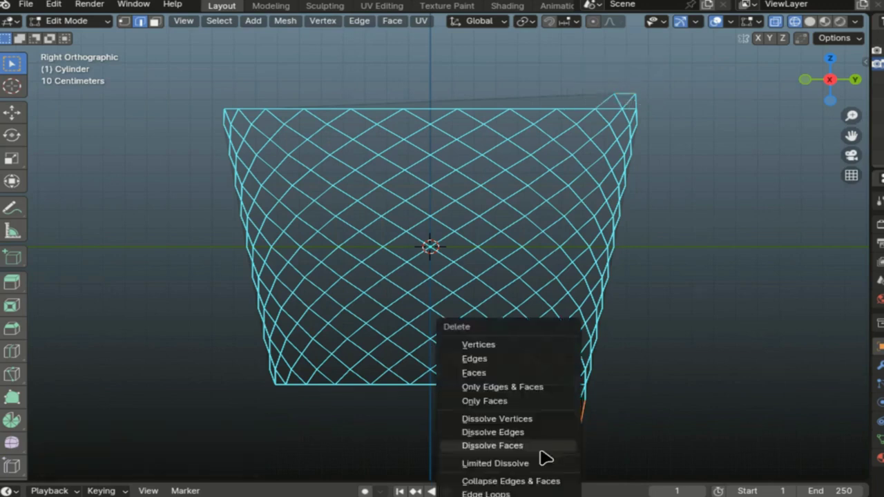
click(494, 360)
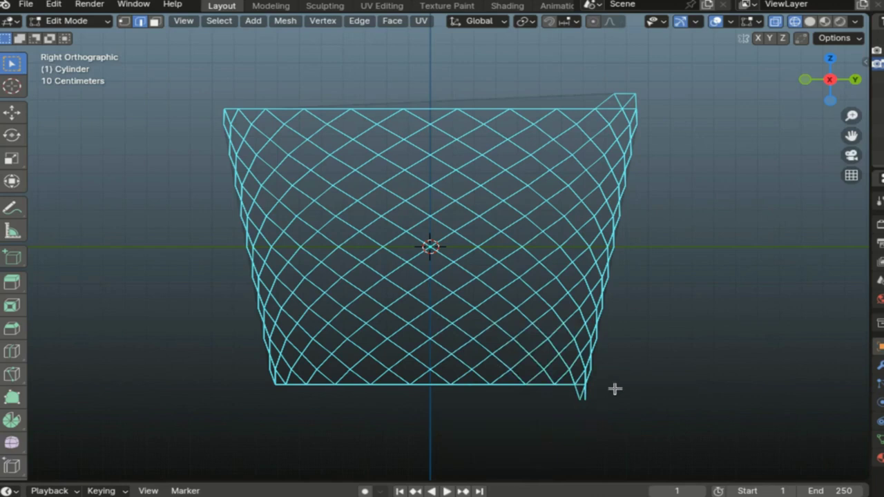
key(x)
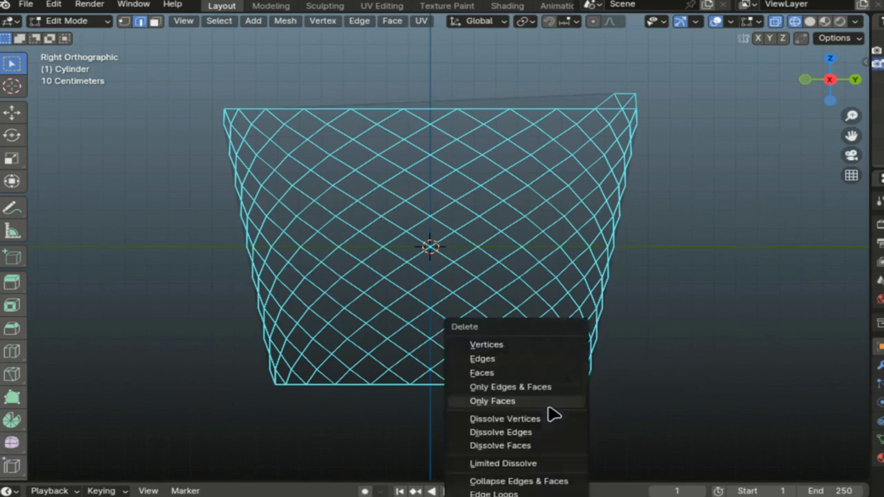
click(494, 364)
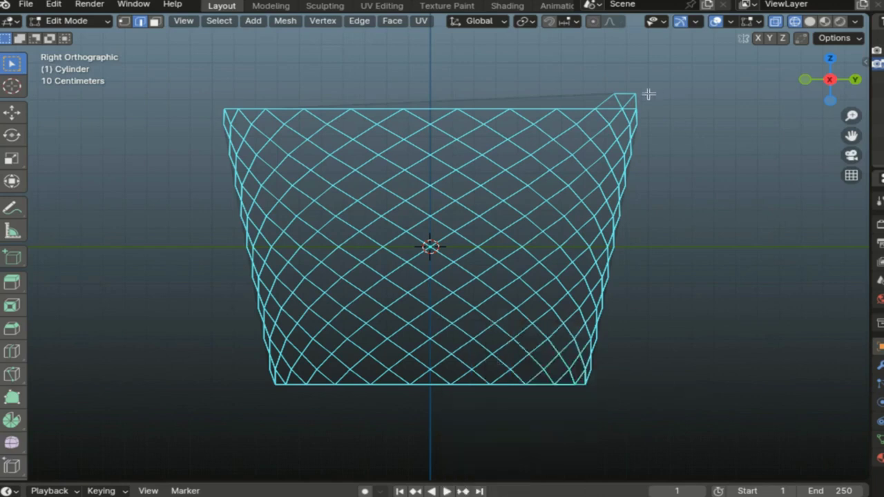
- Delete the leftover top-right corner edges and return to the back view
click(624, 96)
key(x)
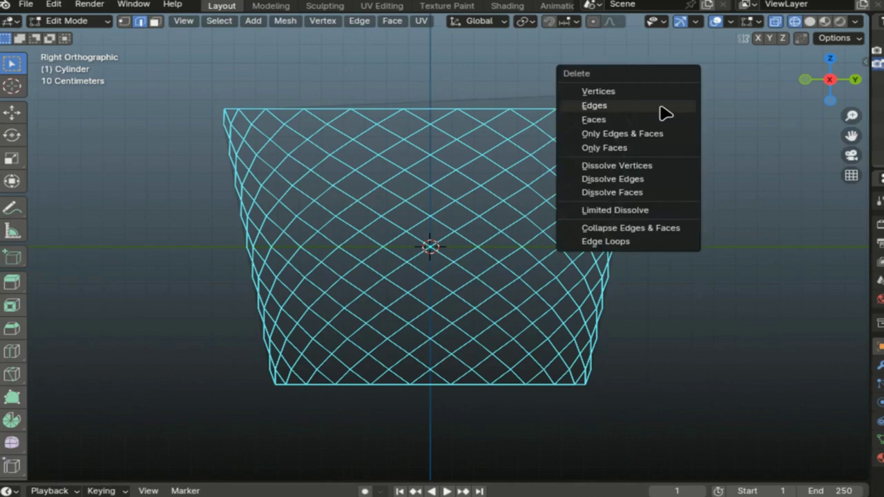
click(661, 107)
drag(588, 73, 640, 103)
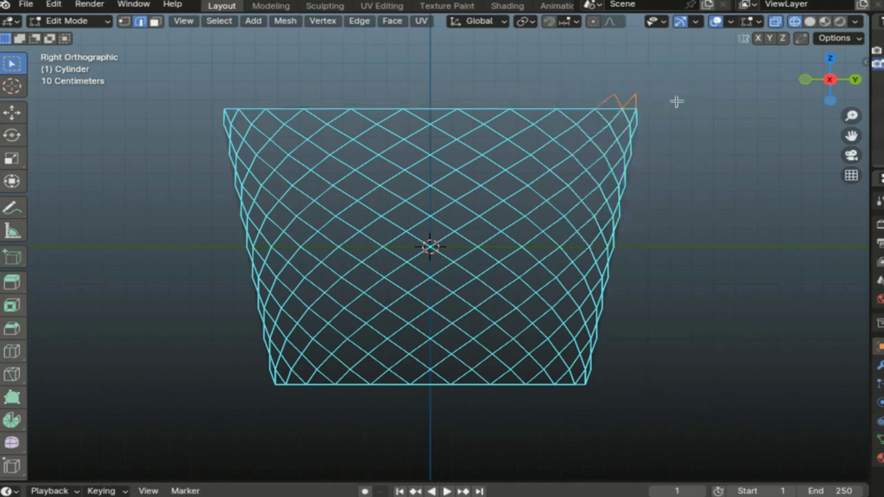
key(x)
click(677, 105)
drag(853, 78, 862, 80)
click(862, 80)
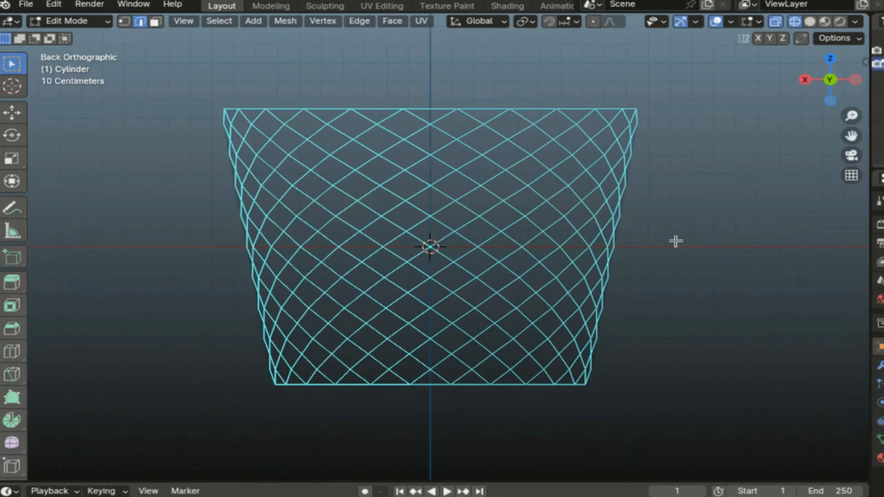
- Select the diamond faces by similar edge length and inset each individually by 0.09883 m
key(shift+g)
click(457, 251)
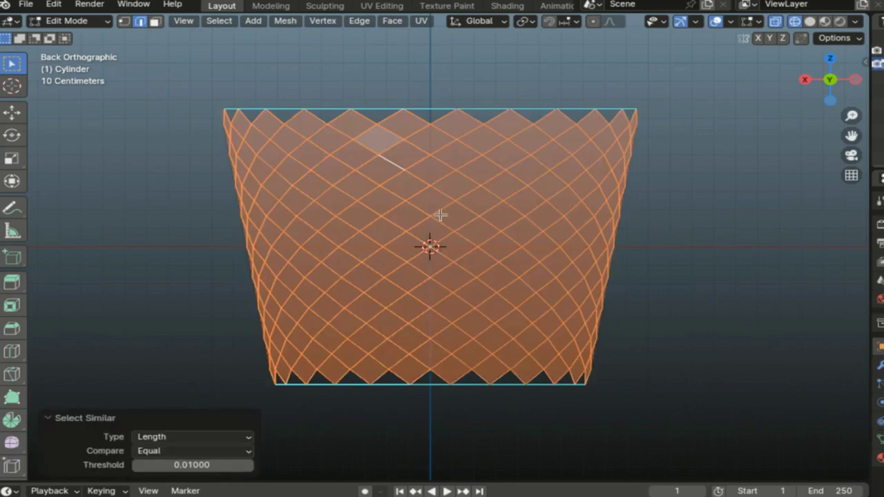
drag(840, 80, 846, 95)
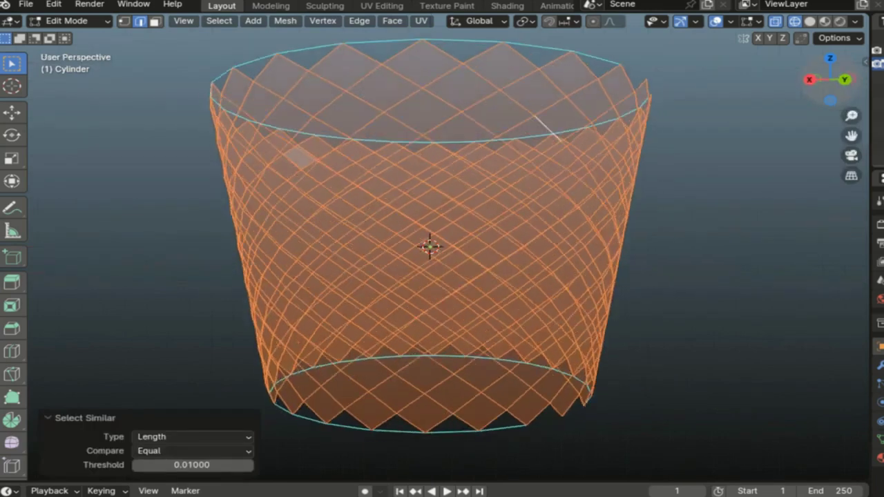
click(809, 79)
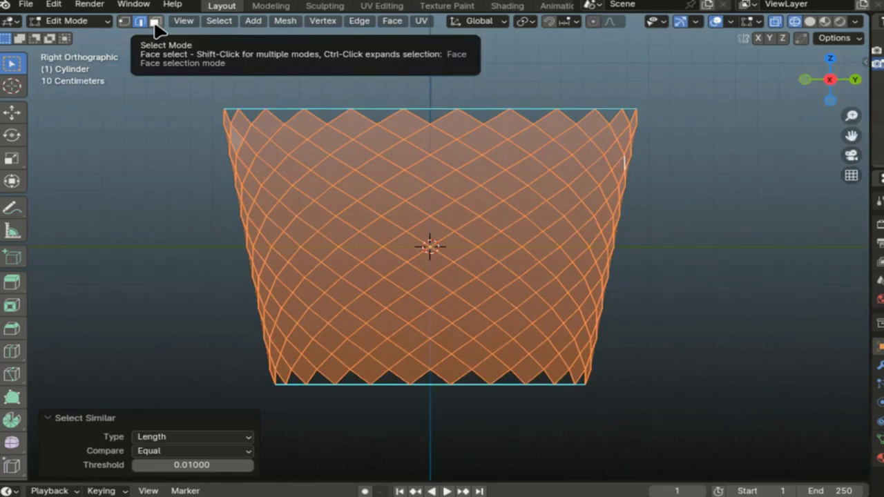
click(155, 22)
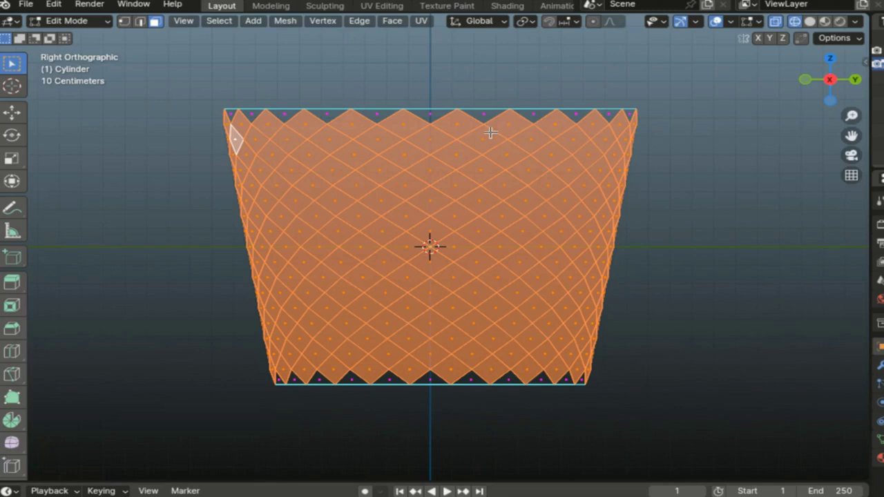
key(i)
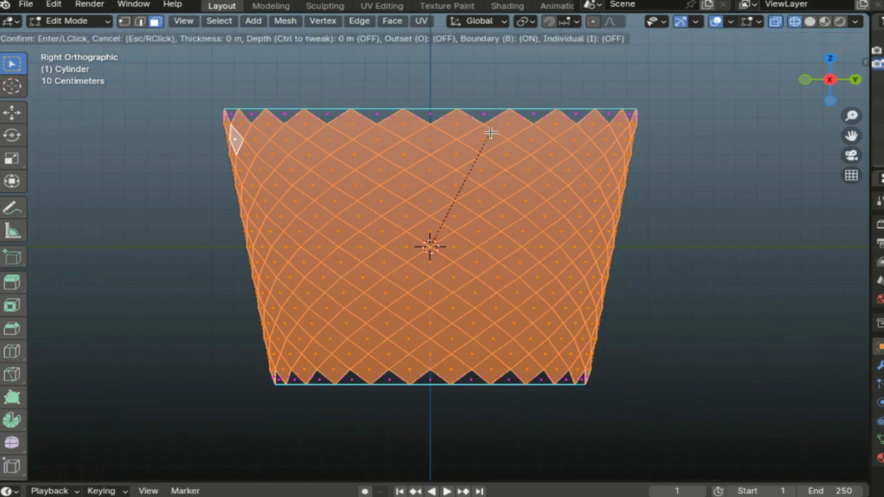
key(i)
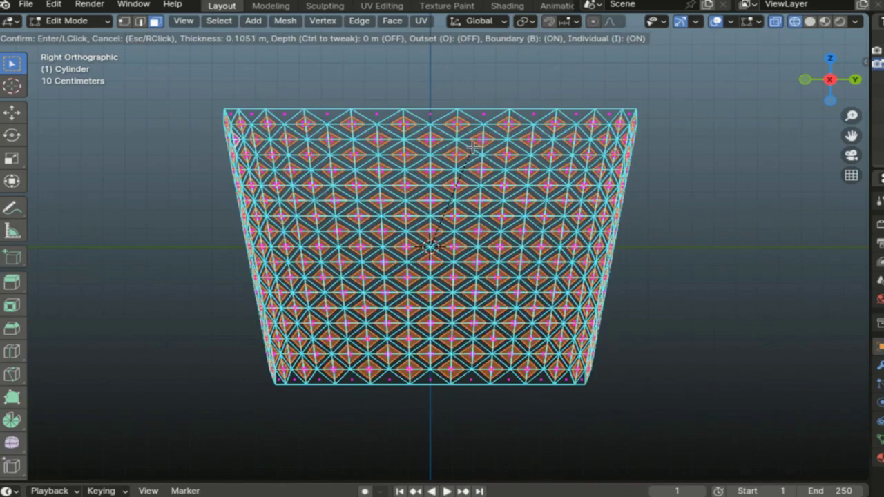
click(480, 200)
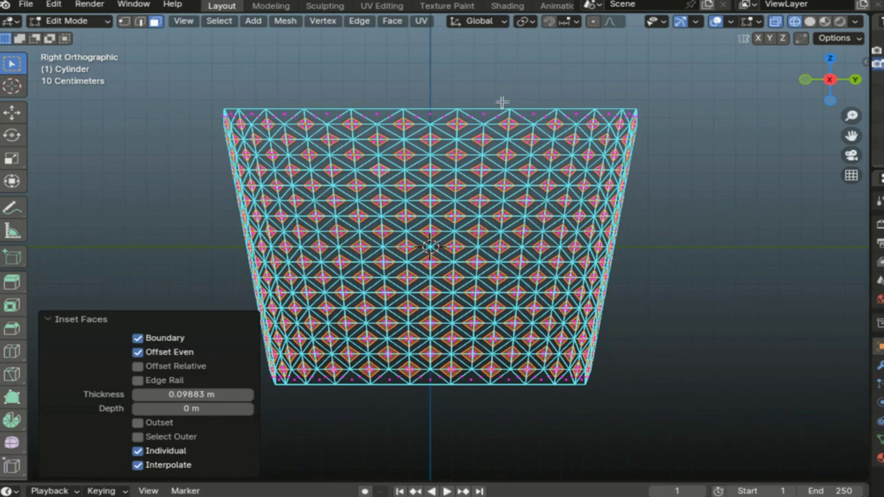
- Delete the inset diamond faces to open holes and view the basket in Solid shading
key(x)
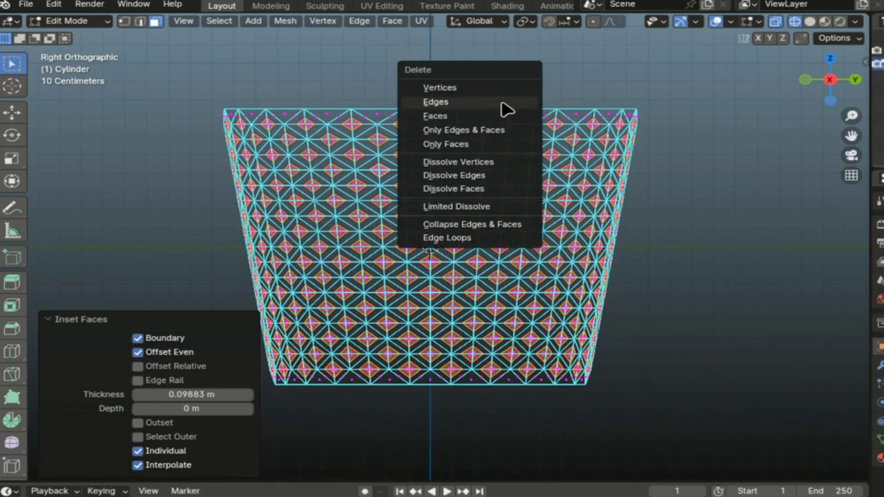
click(468, 116)
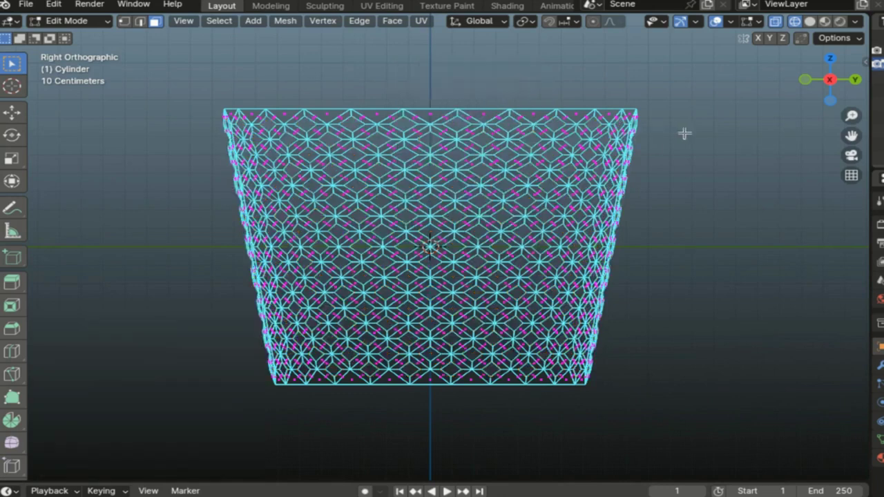
click(810, 23)
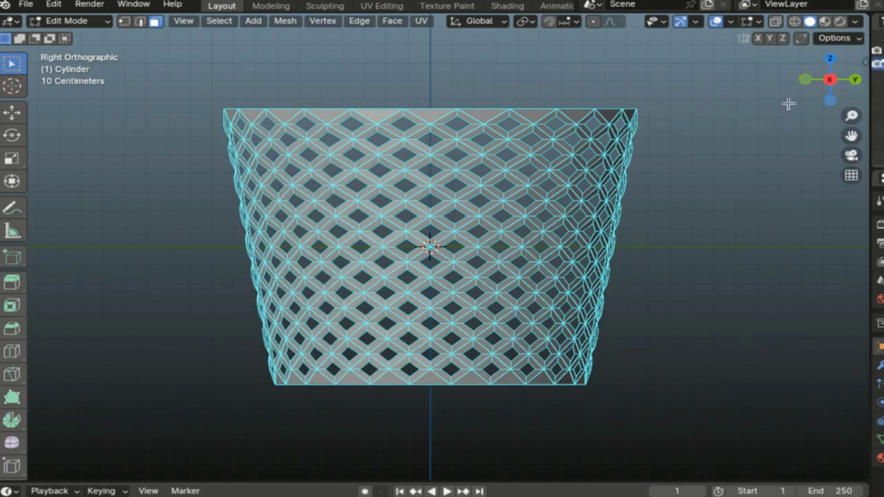
drag(835, 78, 818, 120)
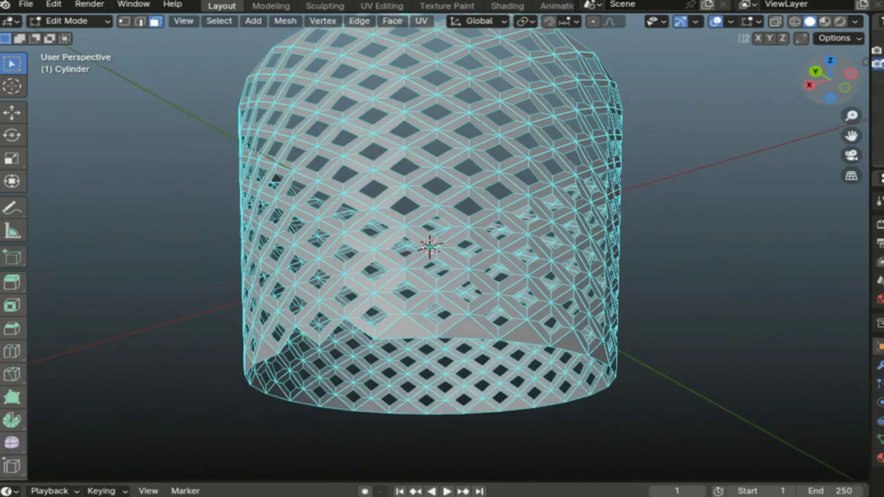
middle_drag(386, 276, 594, 276)
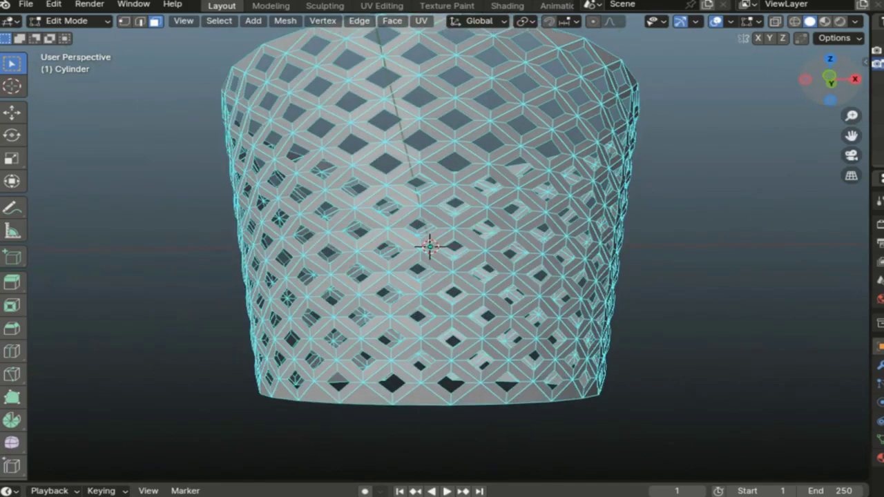
middle_drag(441, 207, 355, 165)
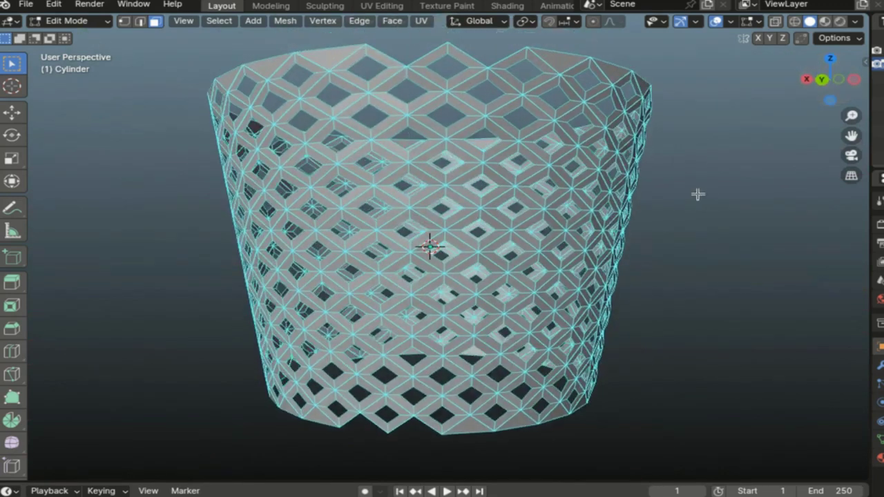
- Join two neighbouring top-rim vertices with a new edge
click(124, 22)
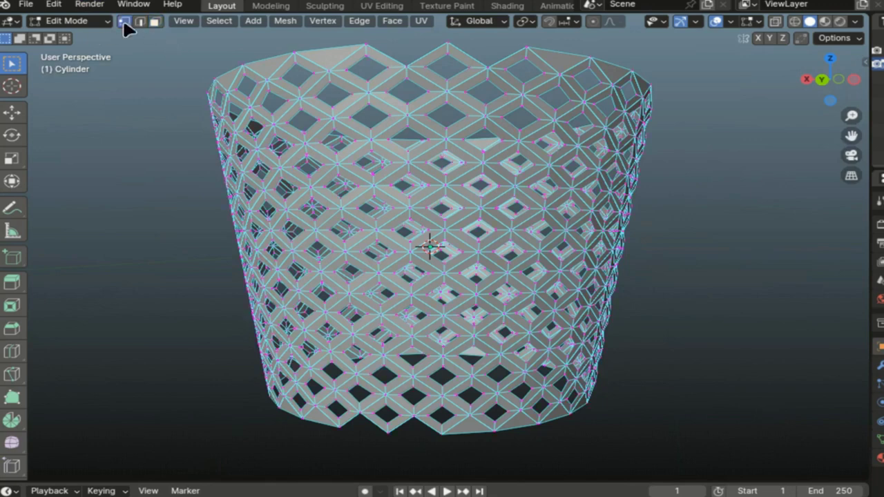
click(366, 45)
shift+click(447, 43)
key(f)
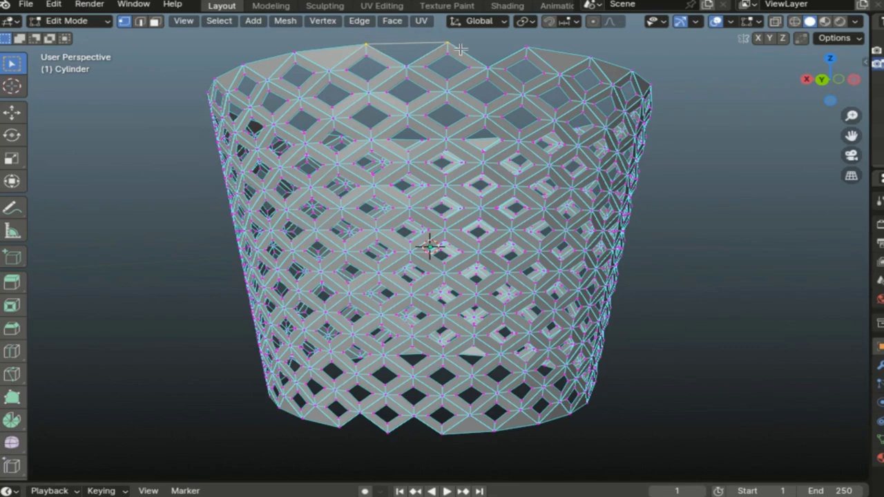
click(155, 22)
click(140, 21)
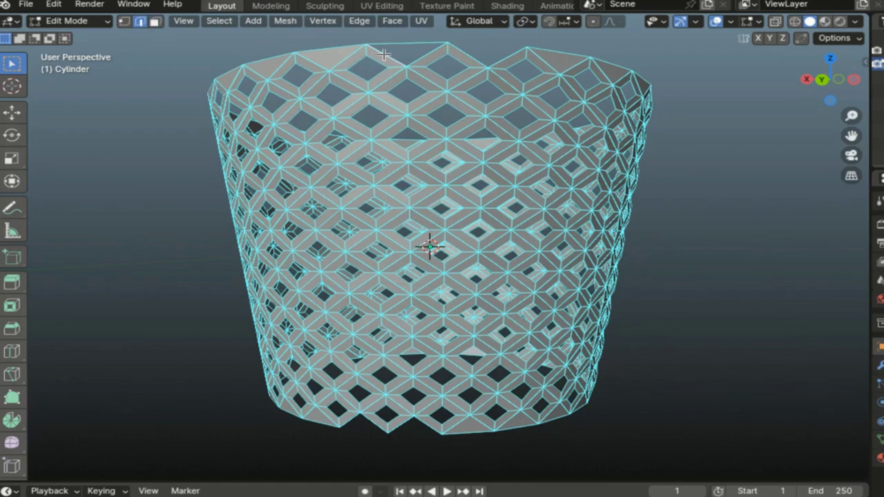
drag(384, 32, 513, 62)
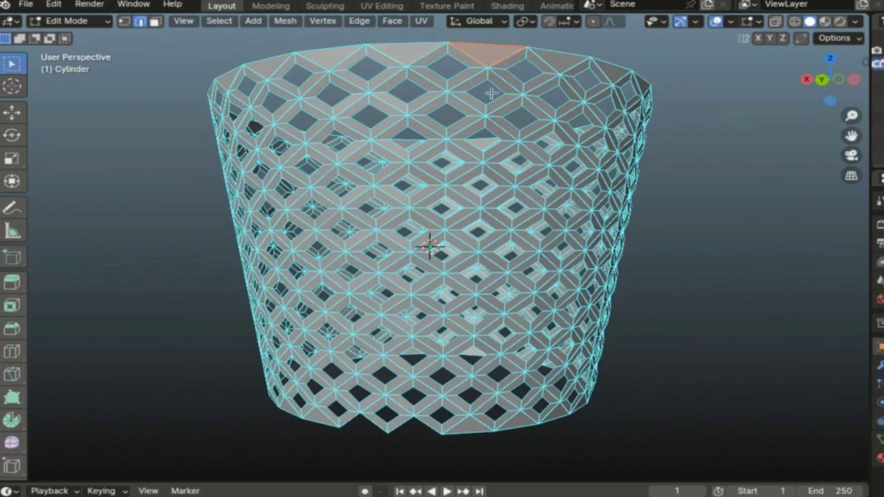
- In back view with X-ray on, select the bottom row of vertices
key(ctrl+KP_1)
key(alt+z)
key(1)
drag(227, 409, 674, 452)
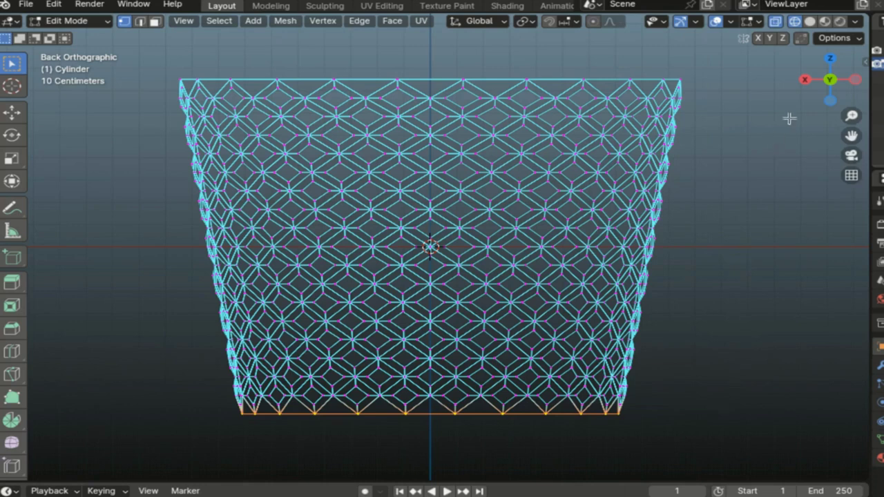
- Scale the bottom vertex loop inward to 0.92 and switch to Solid shading
click(830, 58)
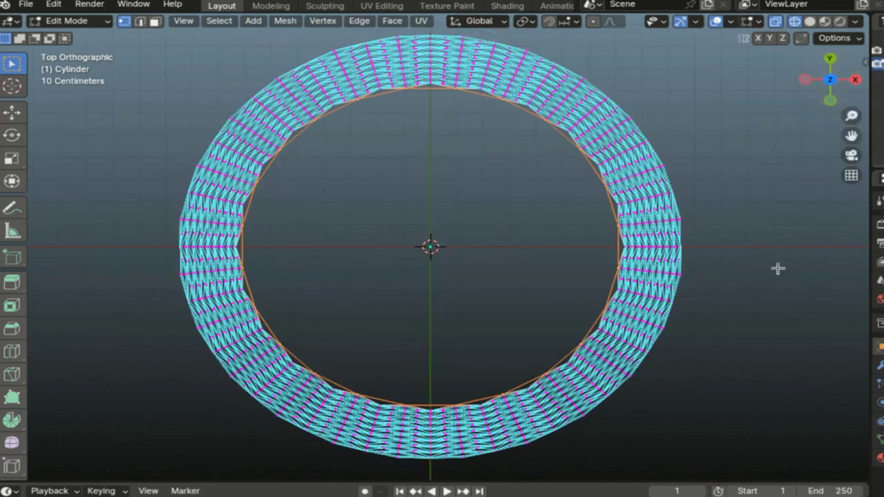
key(s)
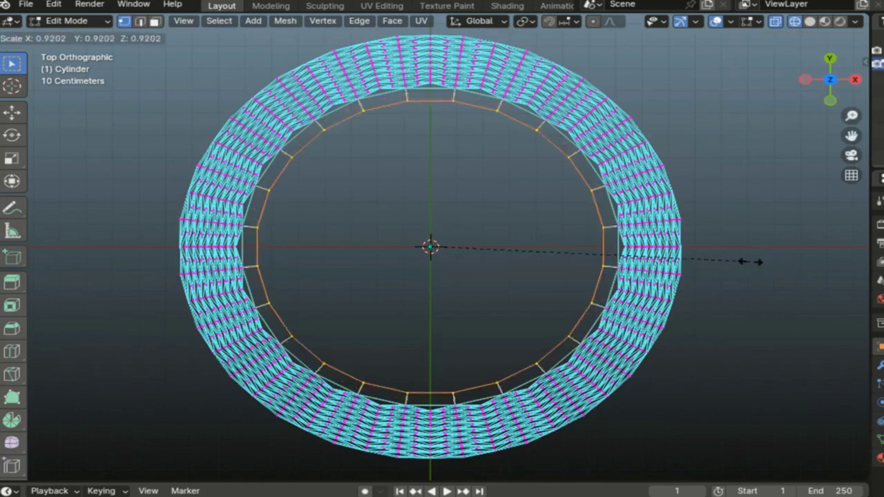
click(751, 261)
click(810, 22)
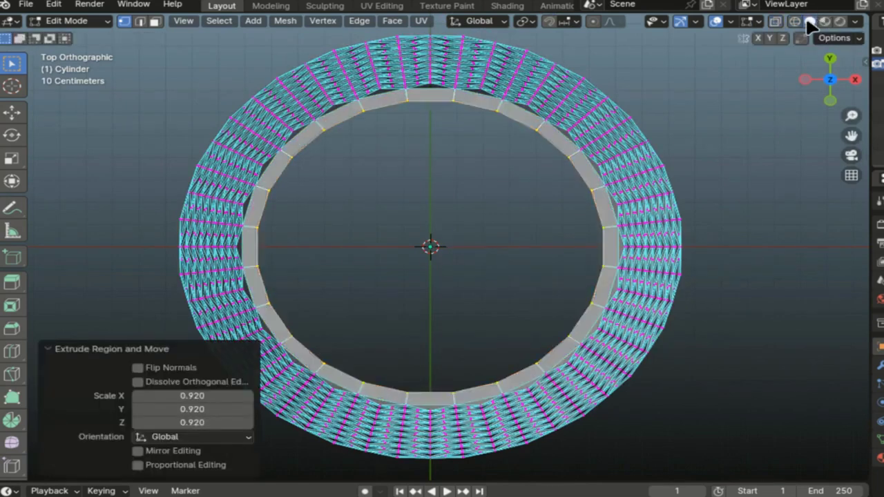
middle_drag(414, 290, 406, 364)
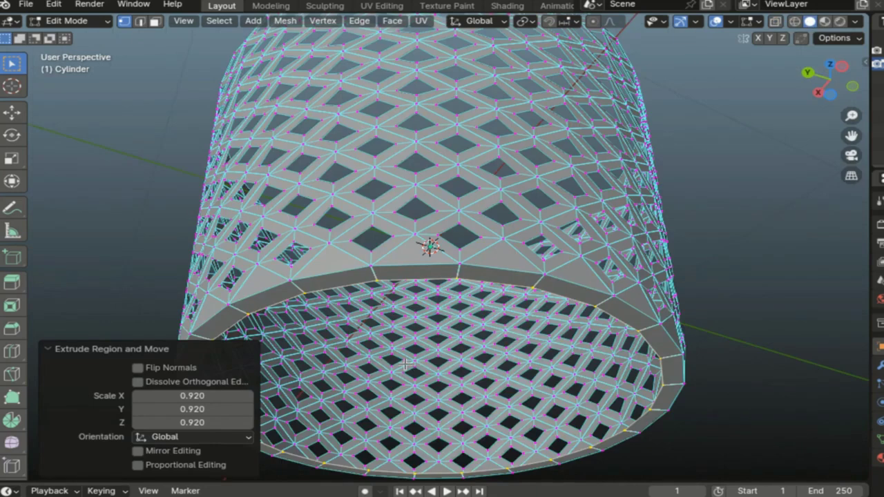
- Extrude the bottom ring 0.036631 m upward along Z to form the ledge
key(e)
key(z)
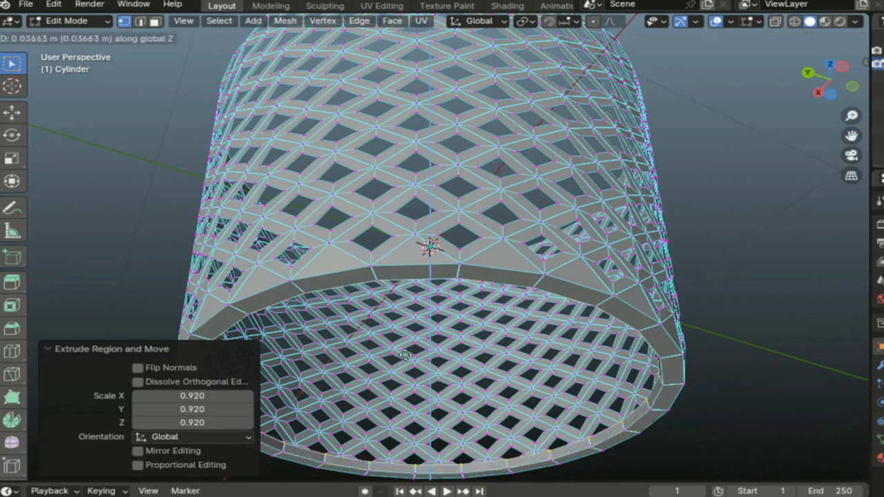
click(406, 354)
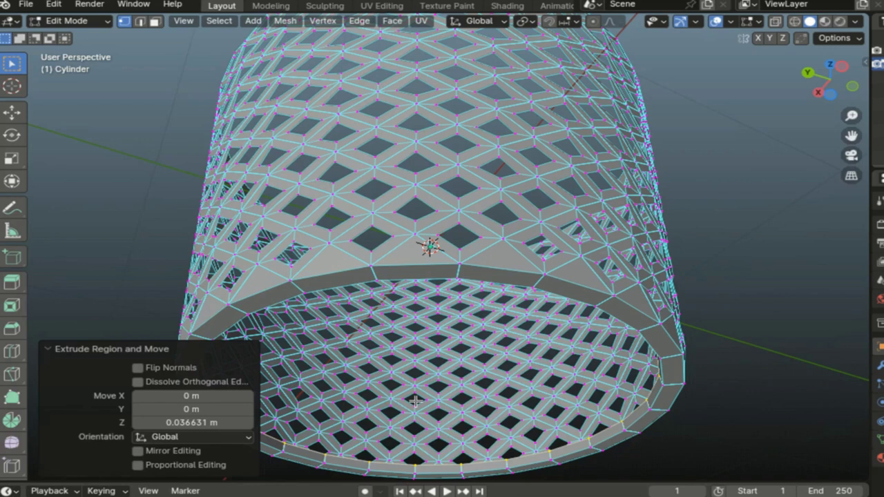
middle_drag(416, 400, 804, 371)
- Select the basket's top vertex row and flare it outward to a scale of 1.135
key(2)
key(s)
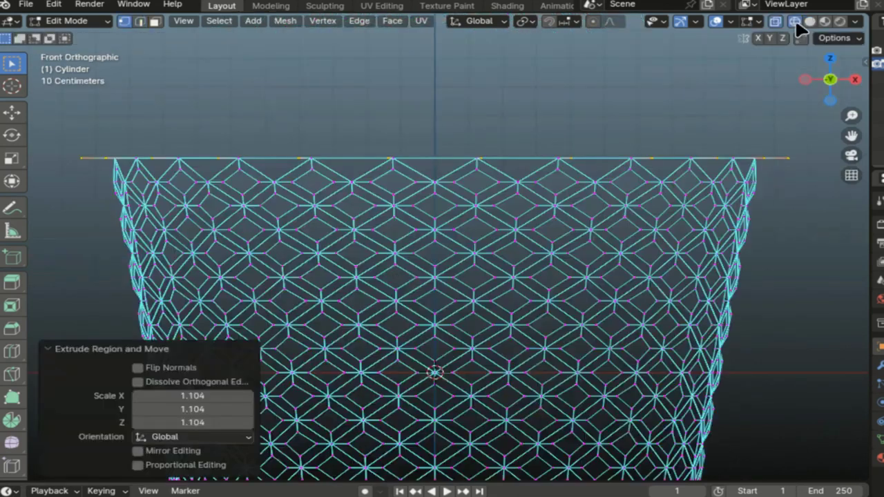
key(ctrl+z)
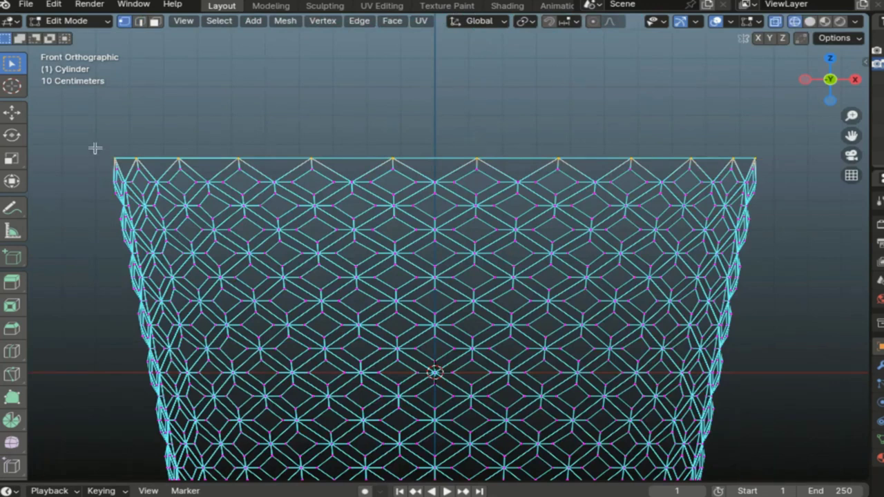
drag(95, 149, 770, 164)
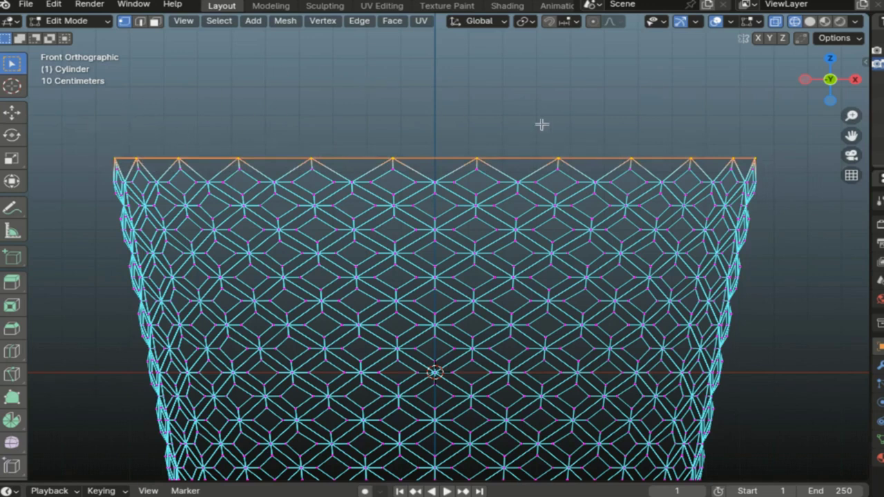
key(s)
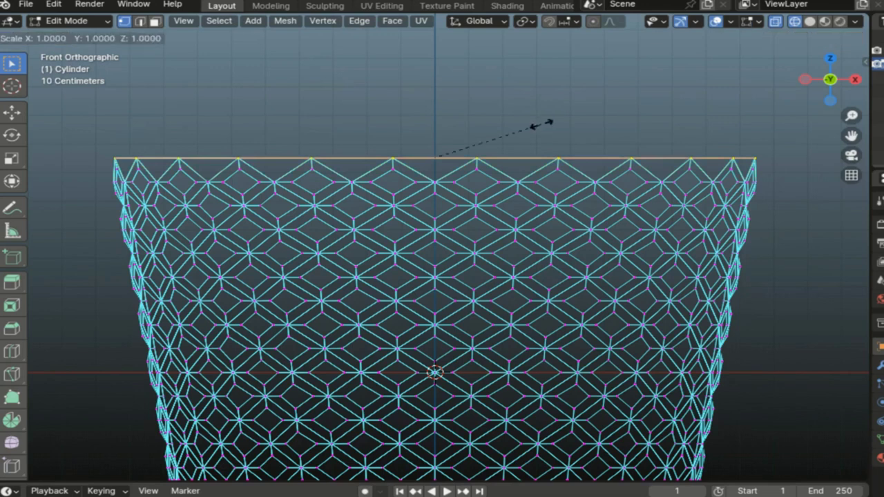
click(558, 125)
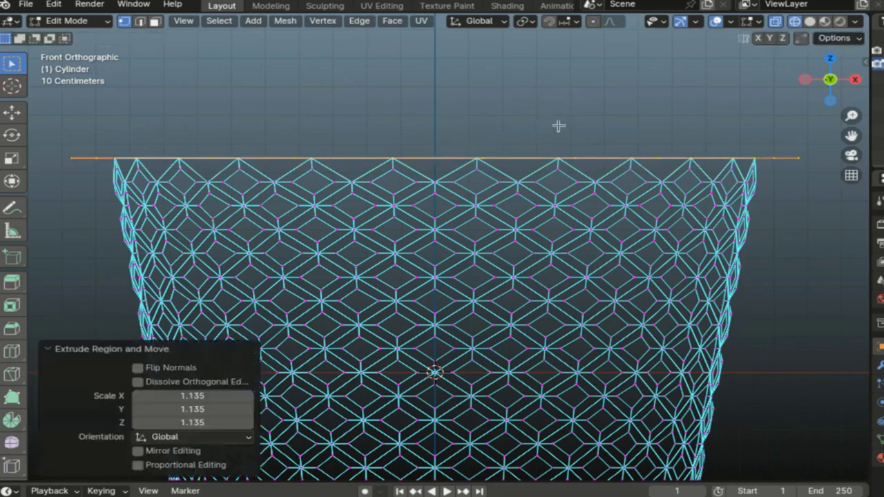
- Extrude the rim down 0.08263 m along Z, then show Solid shading and the Properties panel
scroll(800, 132, down, 2)
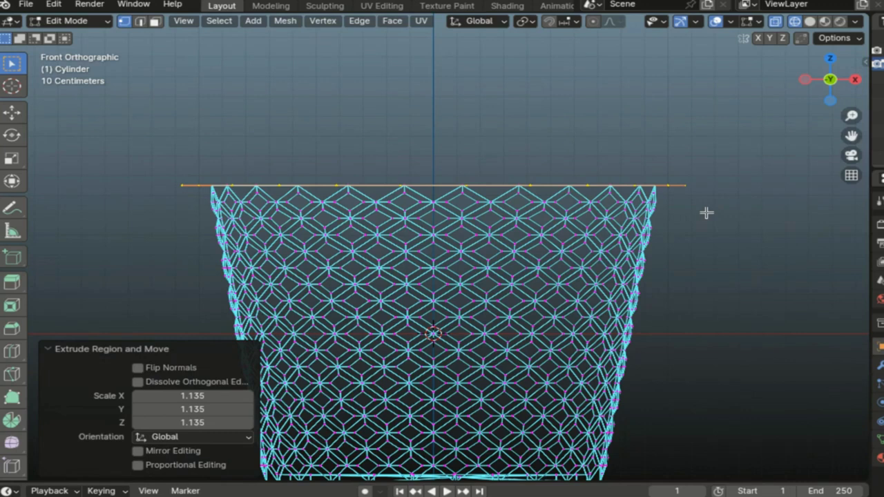
key(e)
key(z)
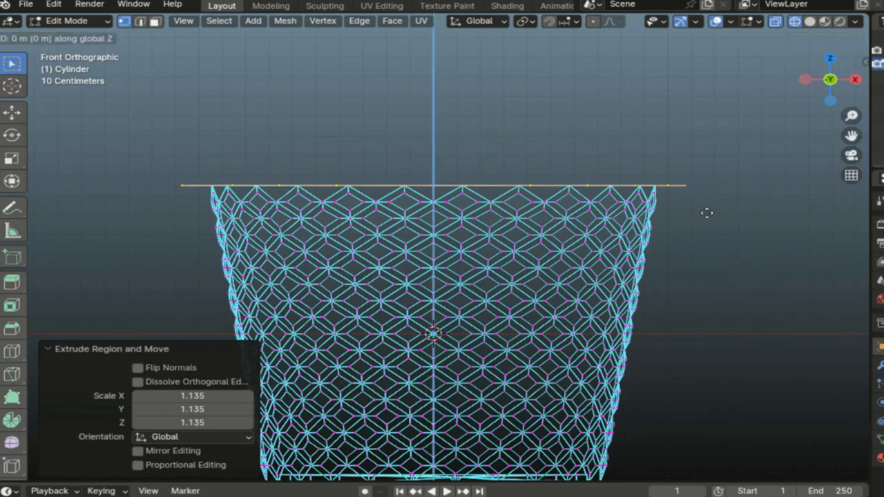
click(706, 225)
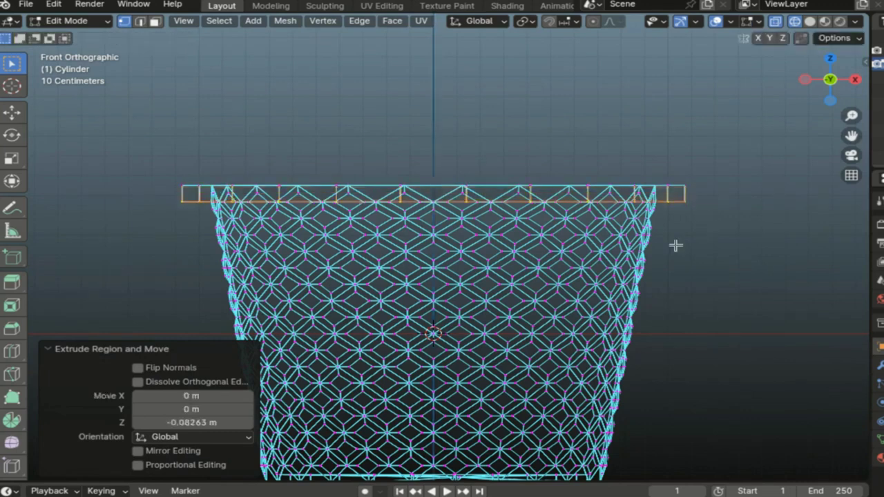
click(810, 22)
drag(869, 205, 723, 157)
- Add a Solidify modifier to the basket, found by searching 'sol'
click(736, 364)
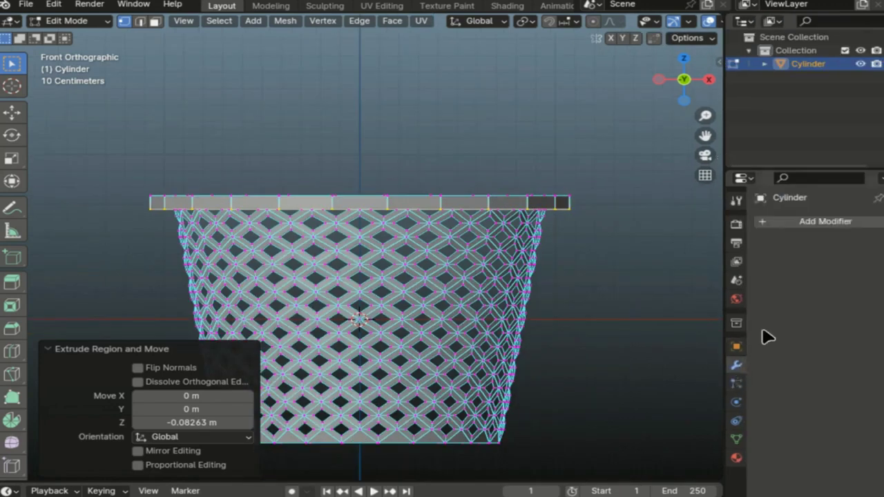
click(809, 225)
mouse_move(801, 263)
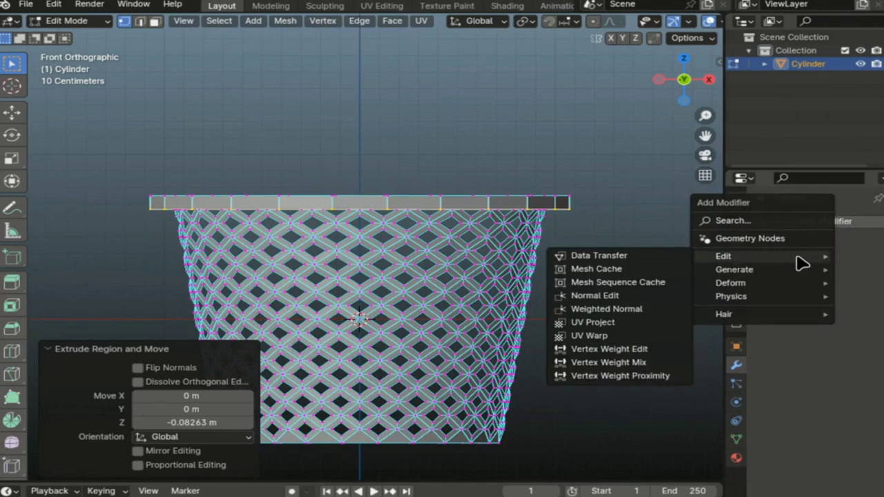
mouse_move(741, 288)
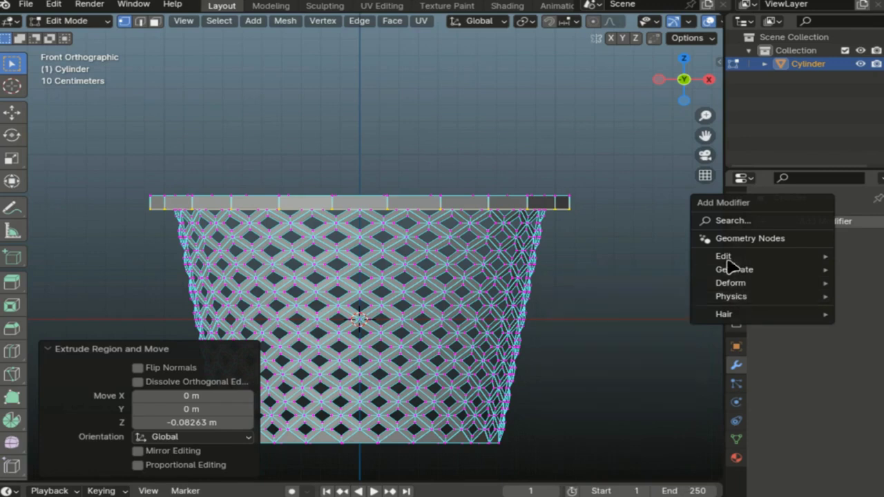
mouse_move(730, 259)
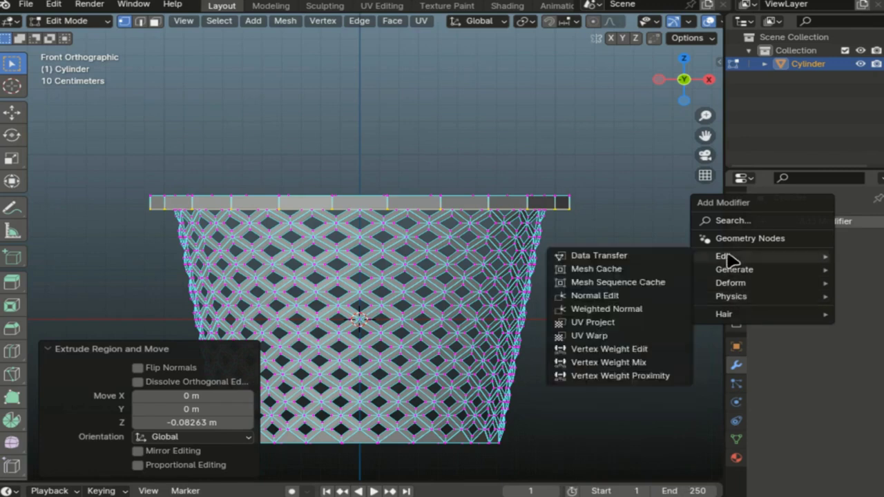
click(736, 220)
text(sol)
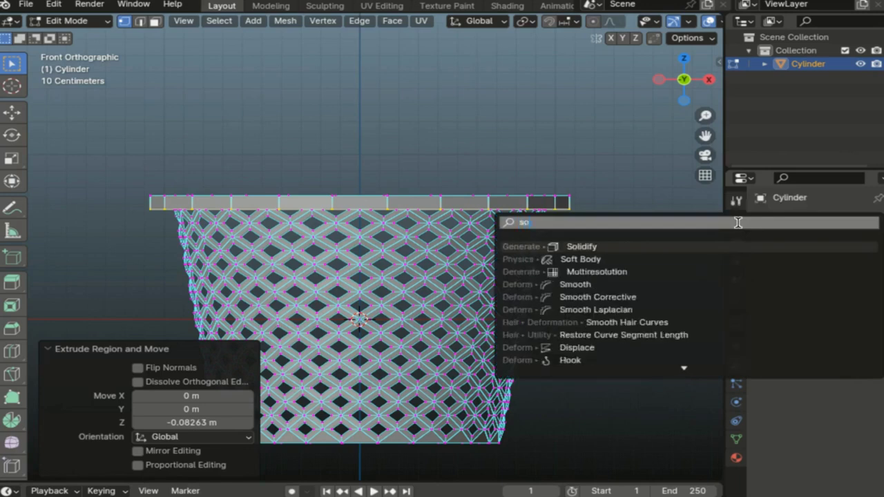
click(598, 247)
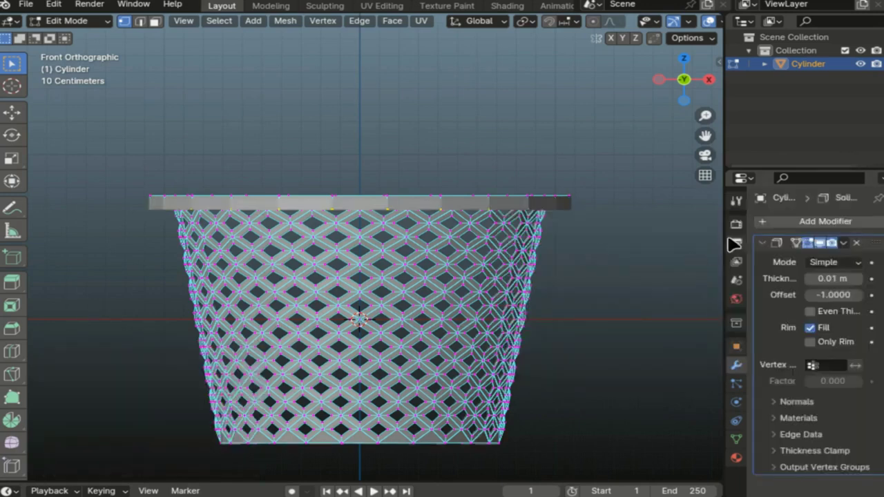
- Step the Solidify thickness down to -0.03 m
drag(723, 228, 669, 233)
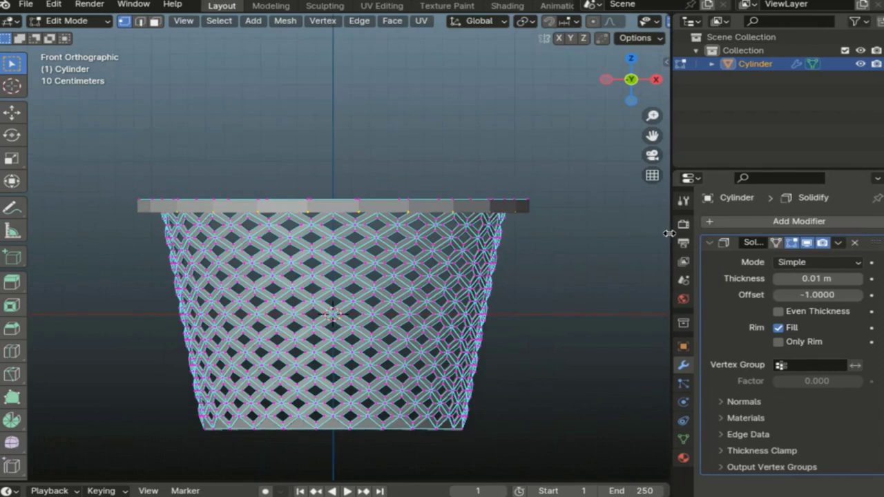
drag(632, 87, 631, 81)
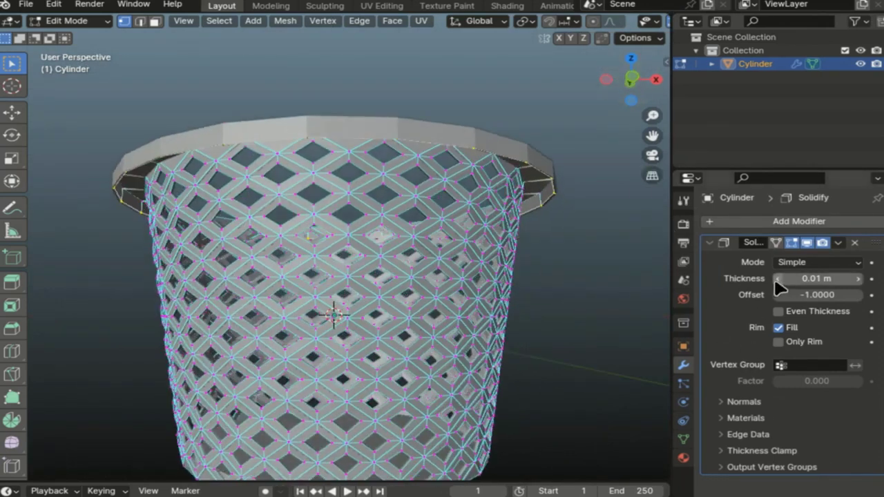
click(776, 279)
click(777, 279)
click(776, 279)
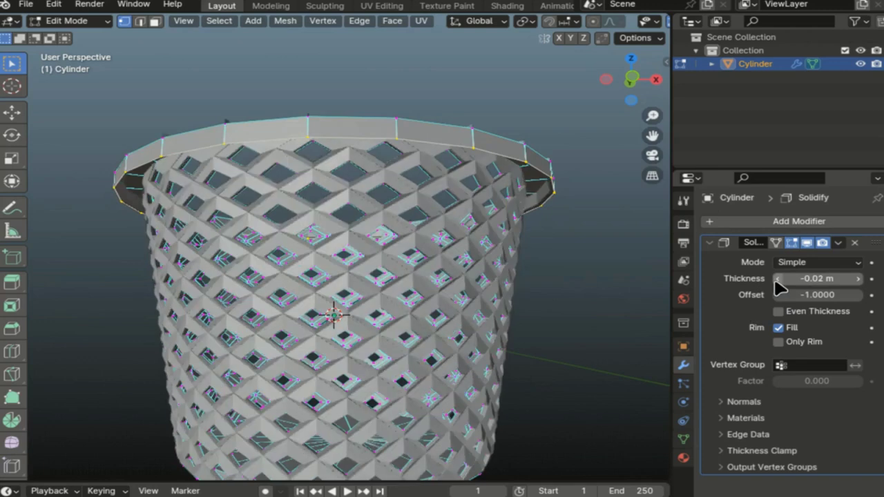
click(777, 279)
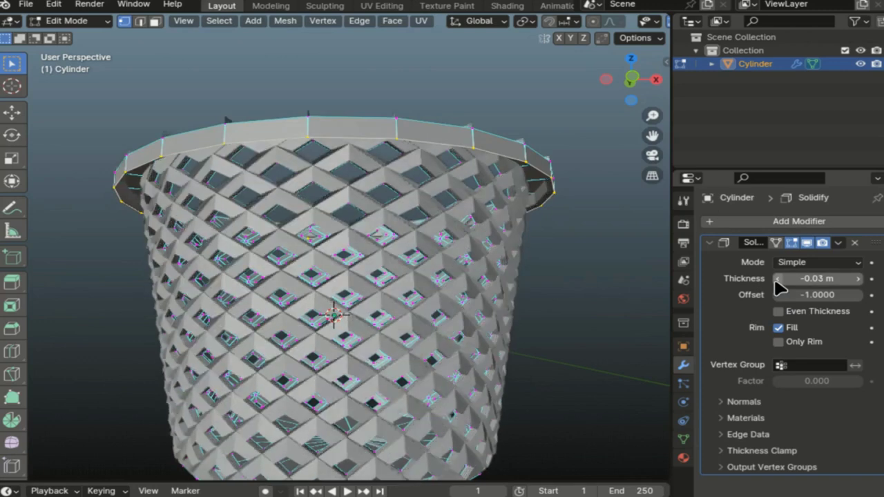
- Search 'su' in the modifier list and add Subdivision Surface below the Solidify
click(721, 222)
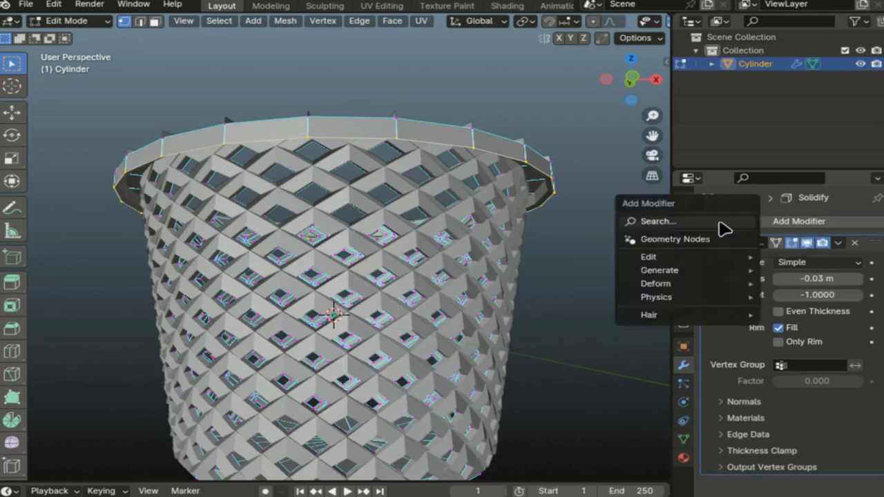
click(690, 221)
text(su)
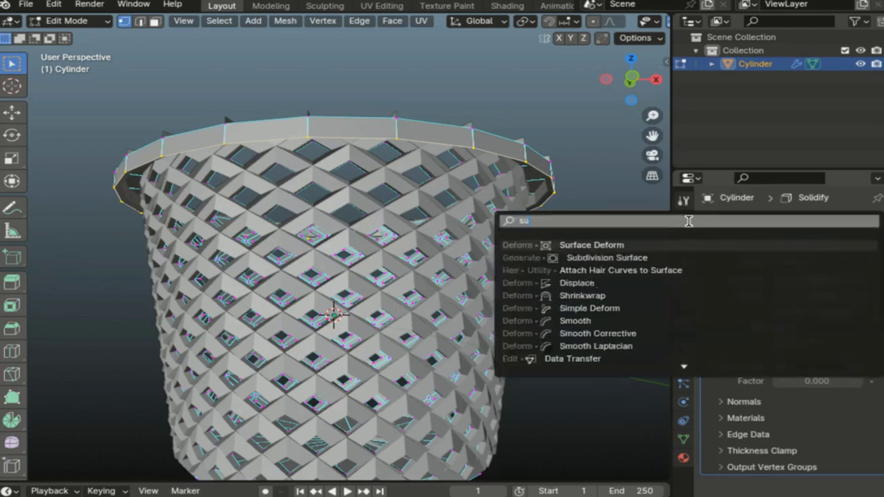
click(629, 259)
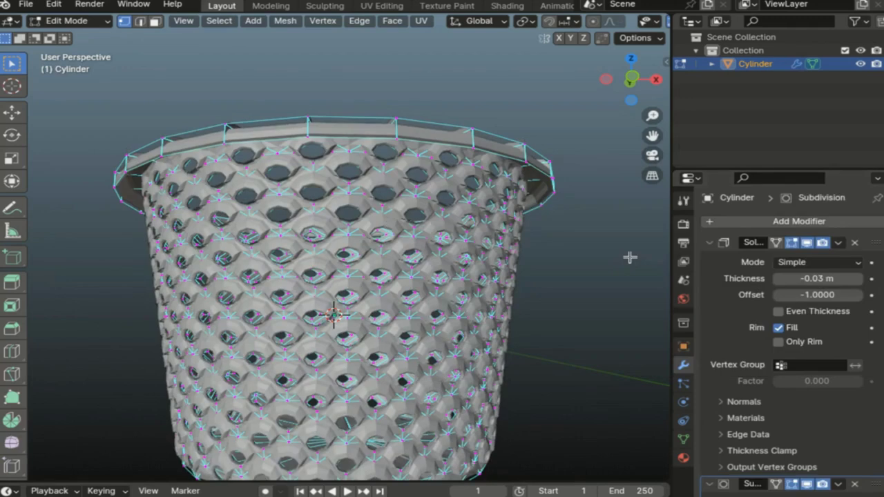